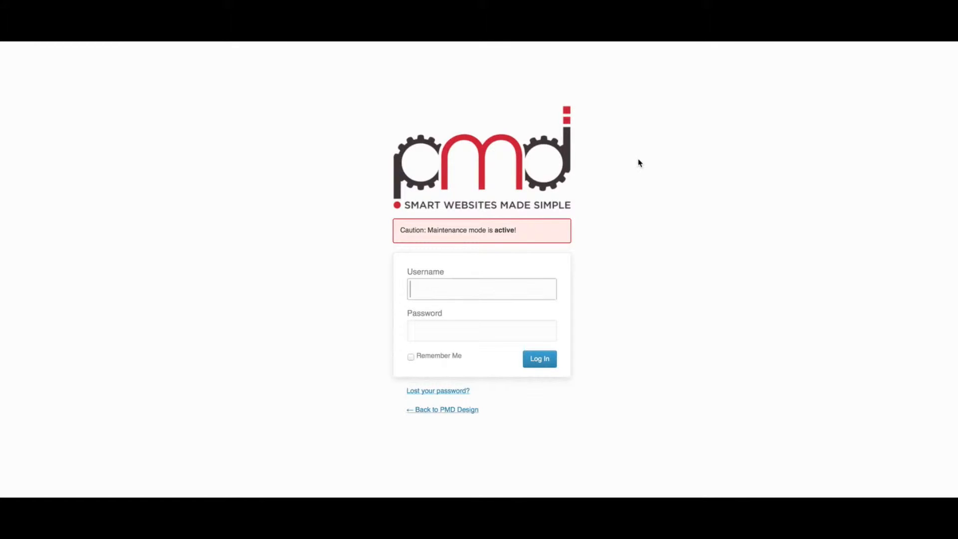
Log in to the WordPress demo site with the administrator's username and the account password
text(pmd)
key(Tab)
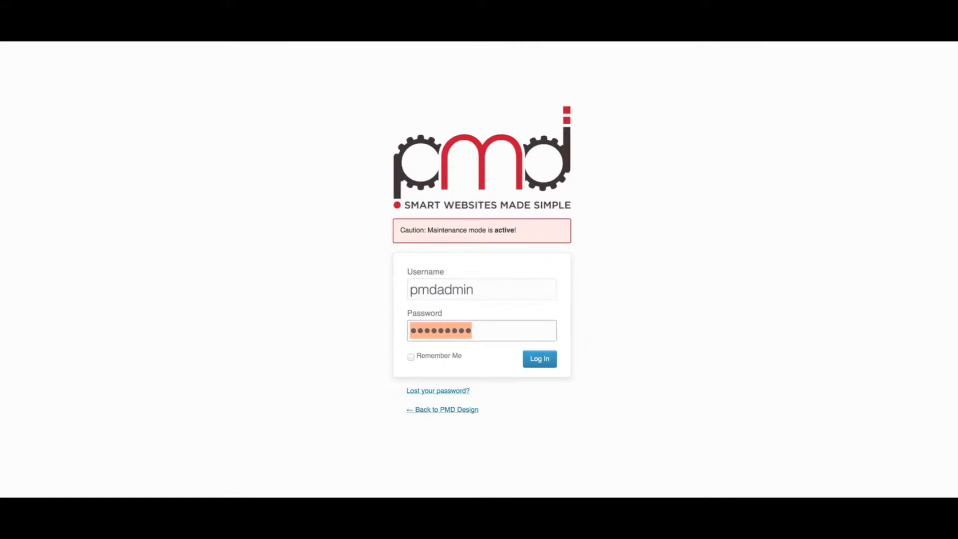
click(543, 362)
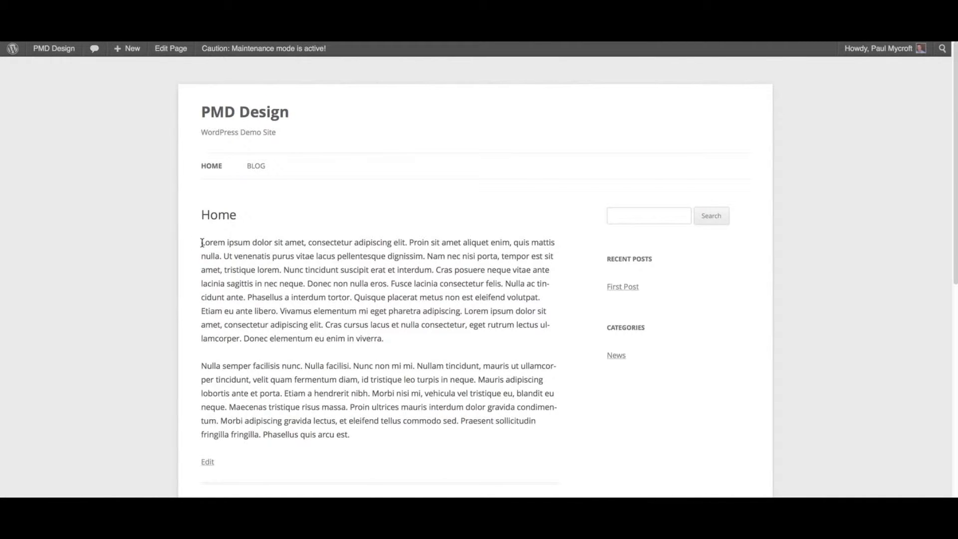
drag(202, 243, 302, 240)
drag(356, 297, 247, 256)
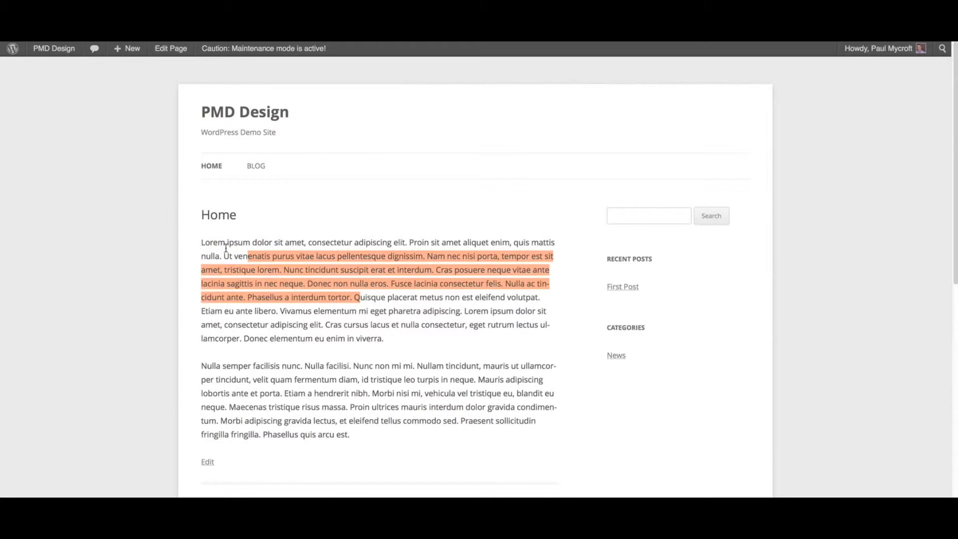
click(204, 242)
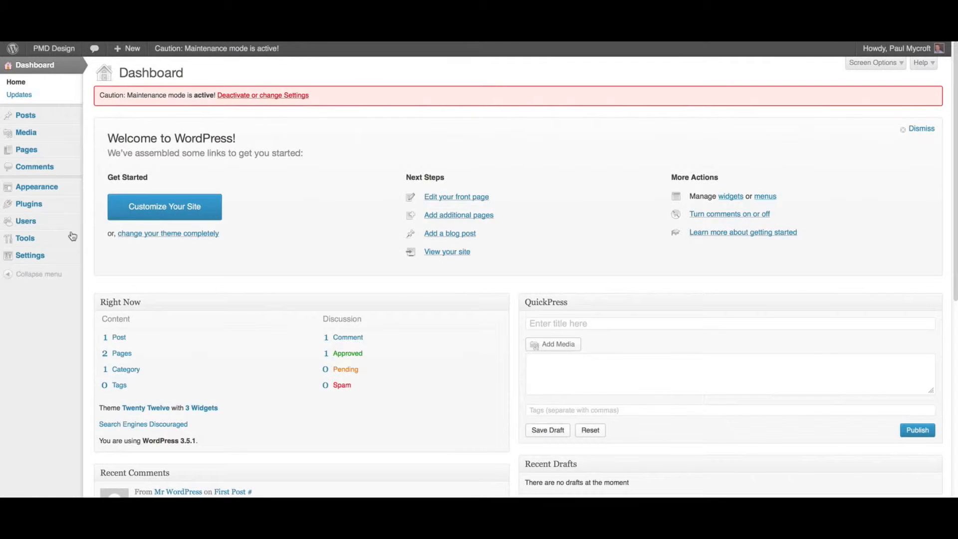
In the media settings, set the medium image size to a maximum width and height of 500 and save the changes
mouse_move(10, 255)
click(115, 309)
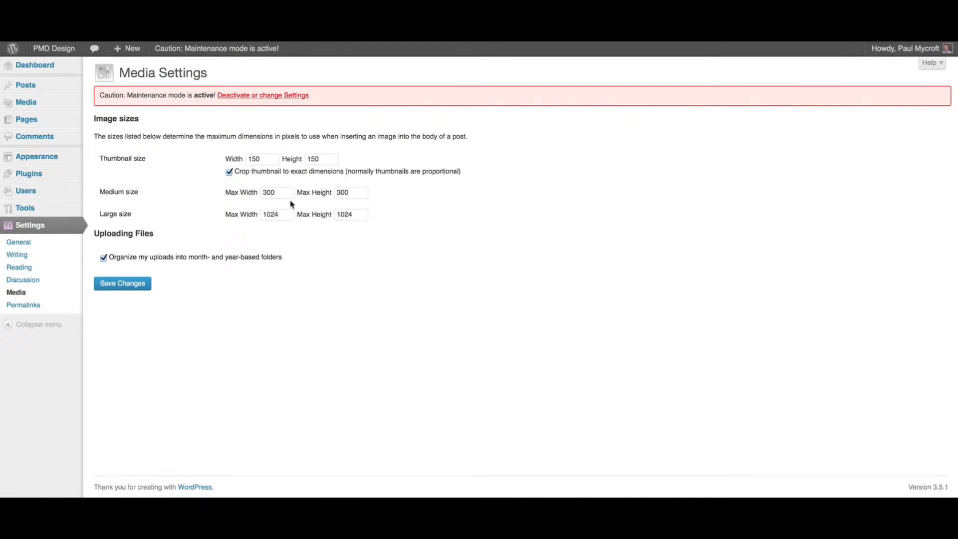
click(262, 192)
text(5)
drag(341, 192, 336, 192)
text(5)
click(336, 250)
click(123, 284)
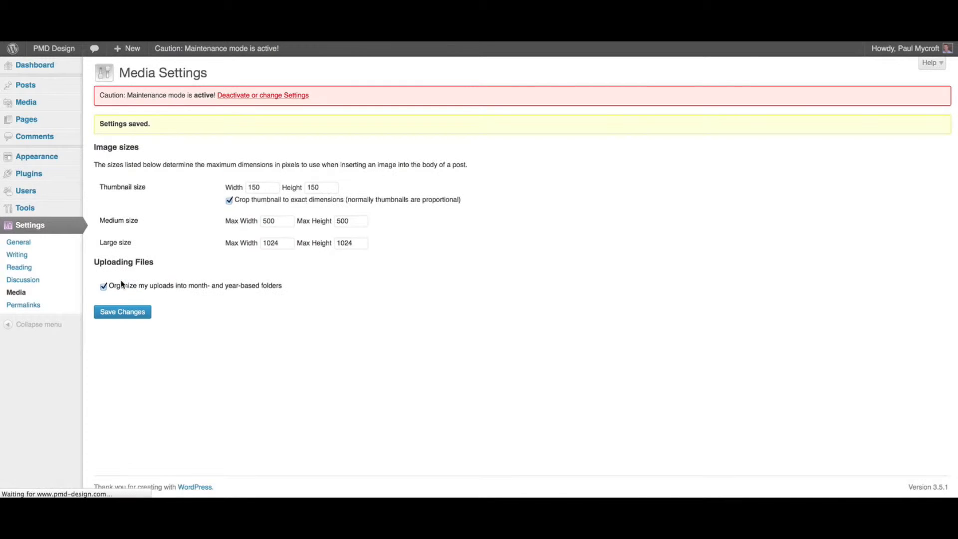
Open the Home page for editing from the list of all pages
mouse_move(50, 120)
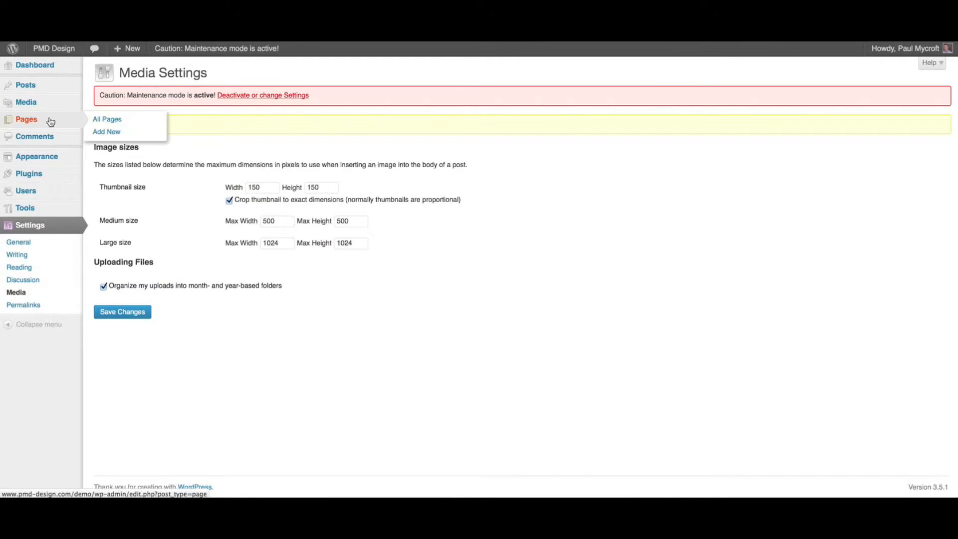
click(110, 120)
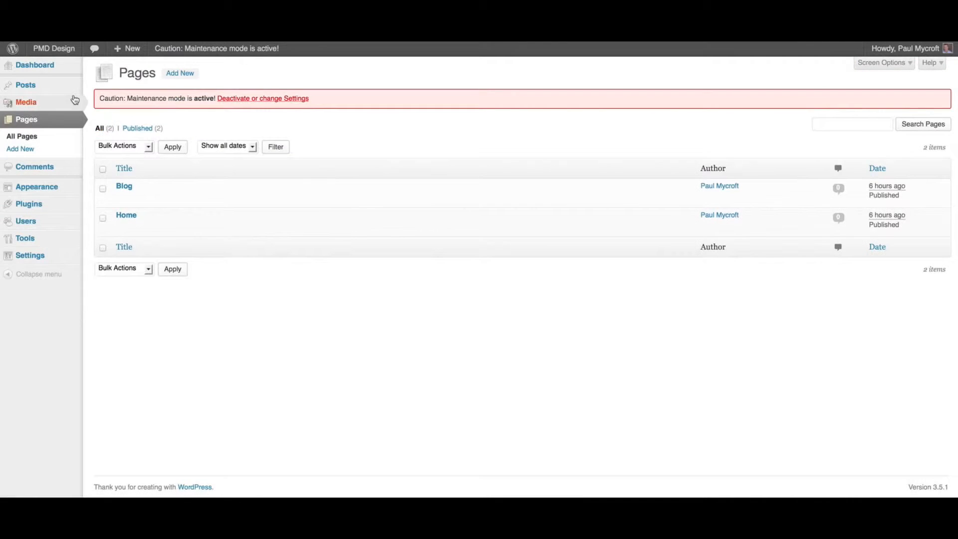
mouse_move(26, 85)
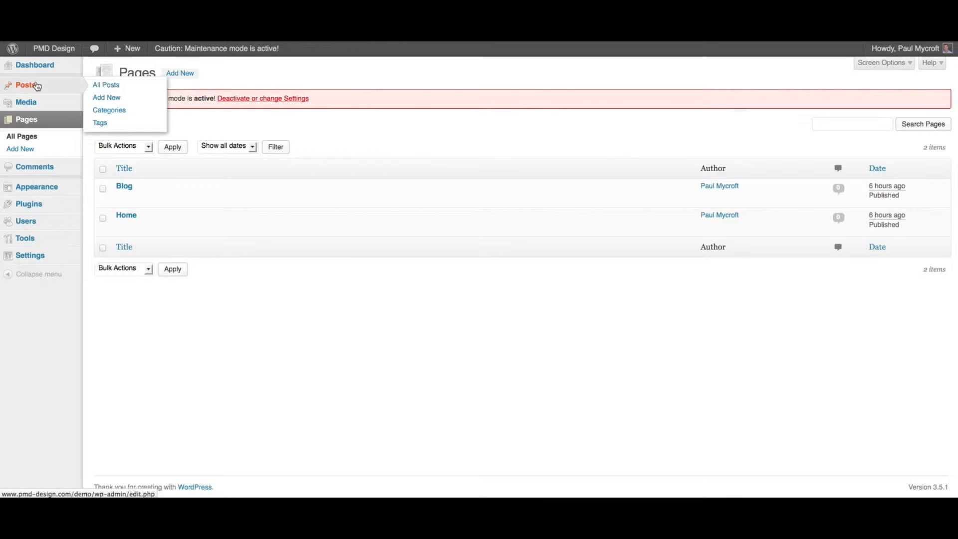
click(132, 218)
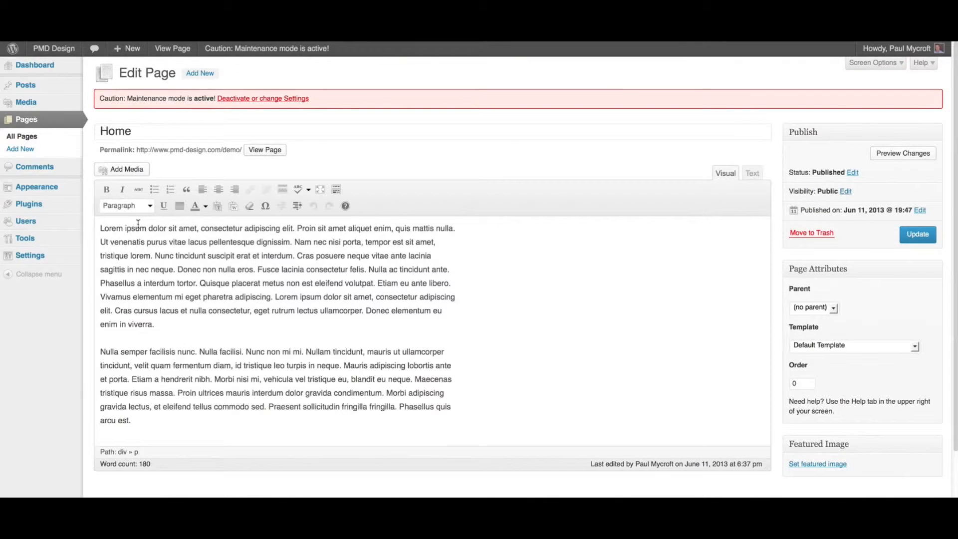
Place the text cursor at the start of the first paragraph, and hide and restore the editor's second row of formatting tools
drag(100, 229, 243, 321)
click(198, 309)
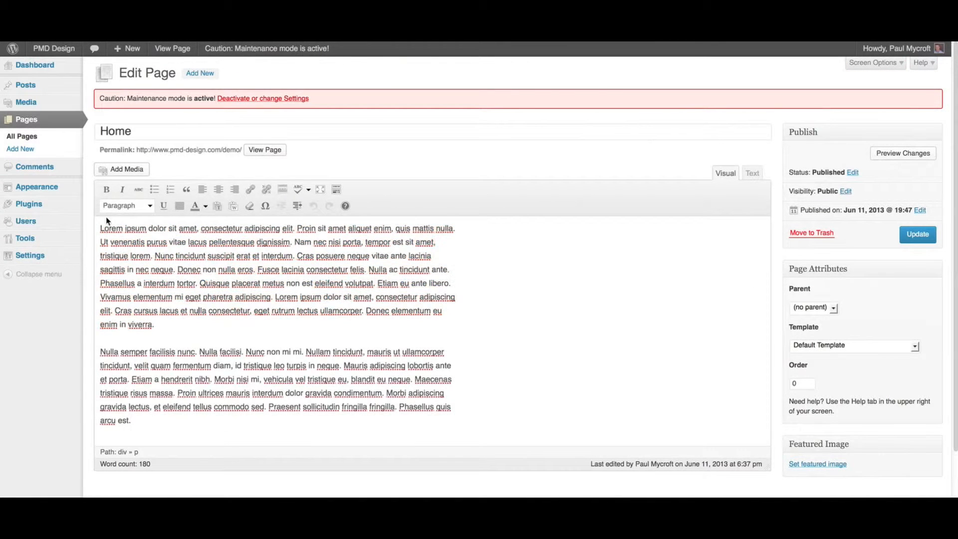
click(100, 228)
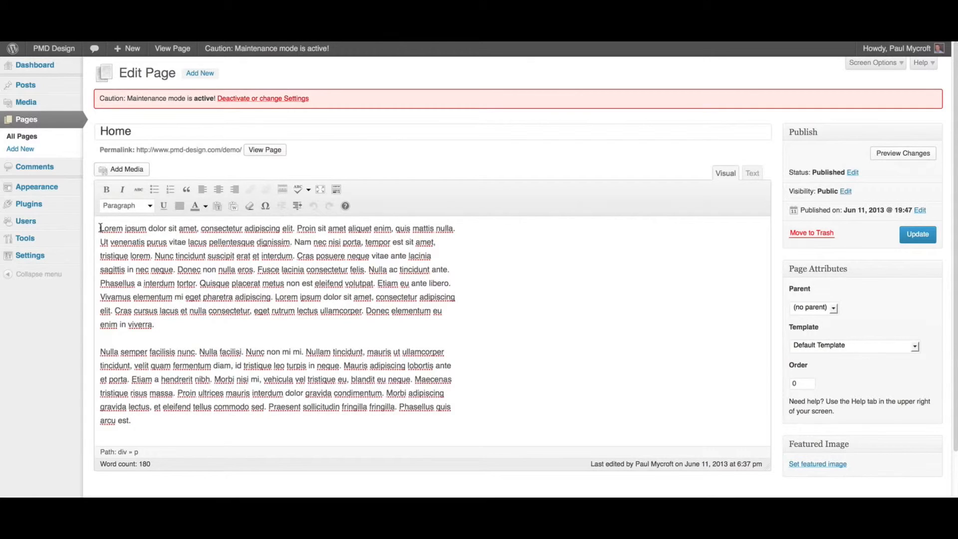
click(337, 190)
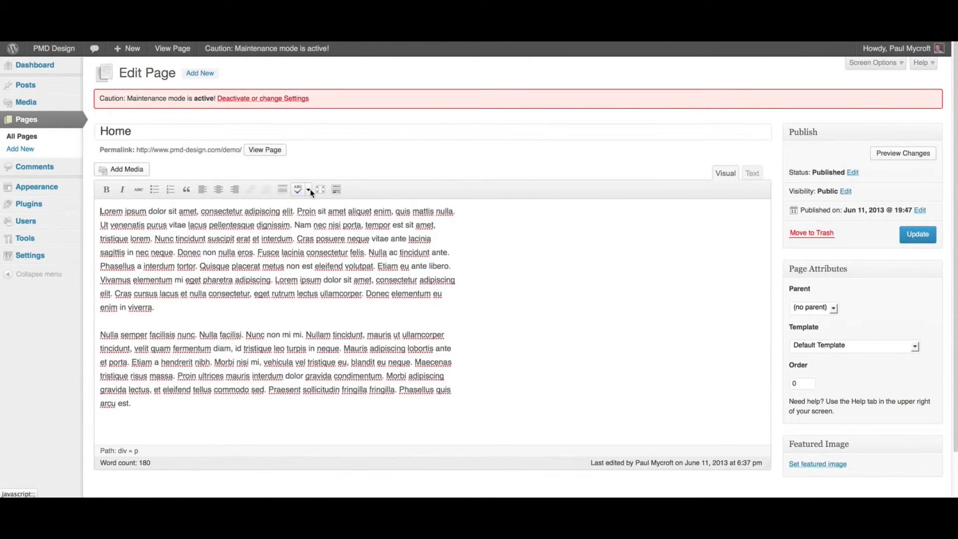
click(336, 190)
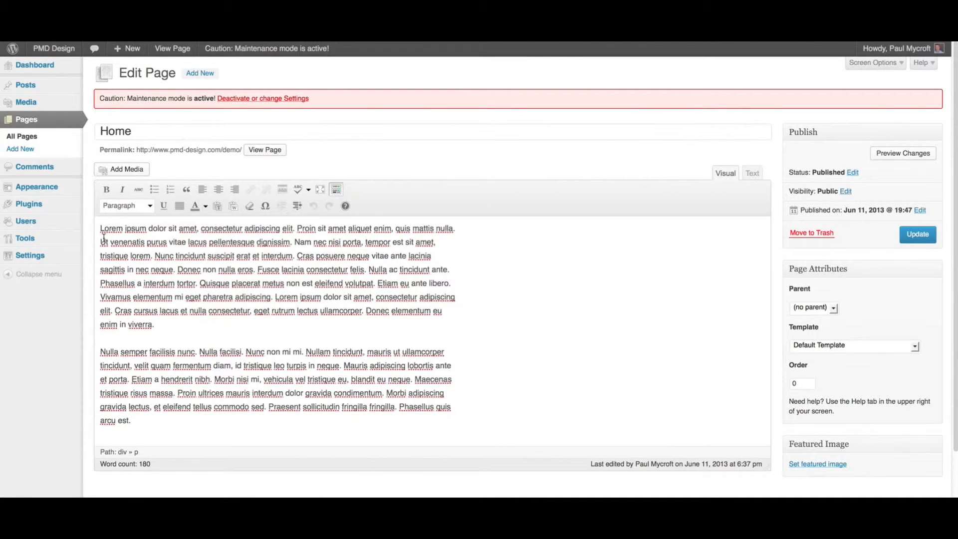
Open the media library for adding media, select the beach toys image and review its available insertion sizes
click(123, 172)
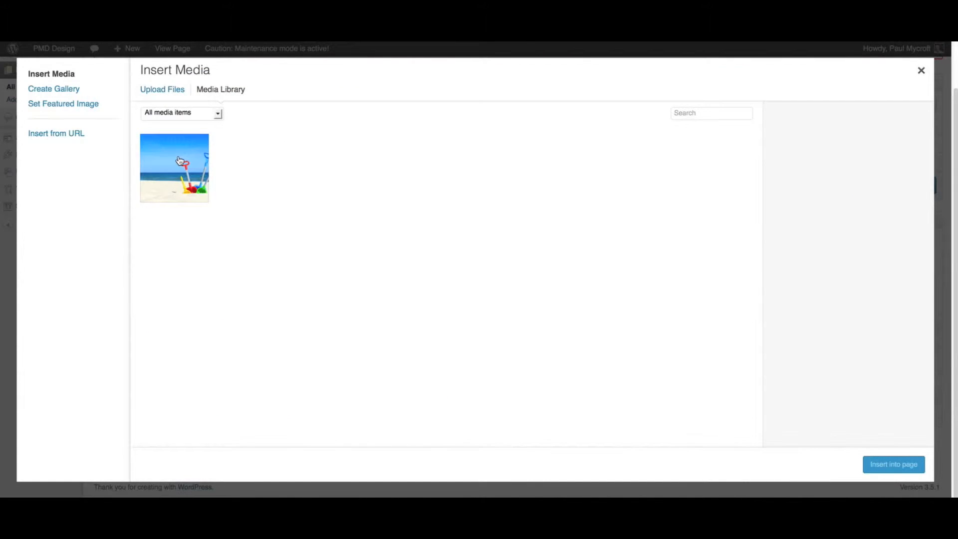
click(180, 161)
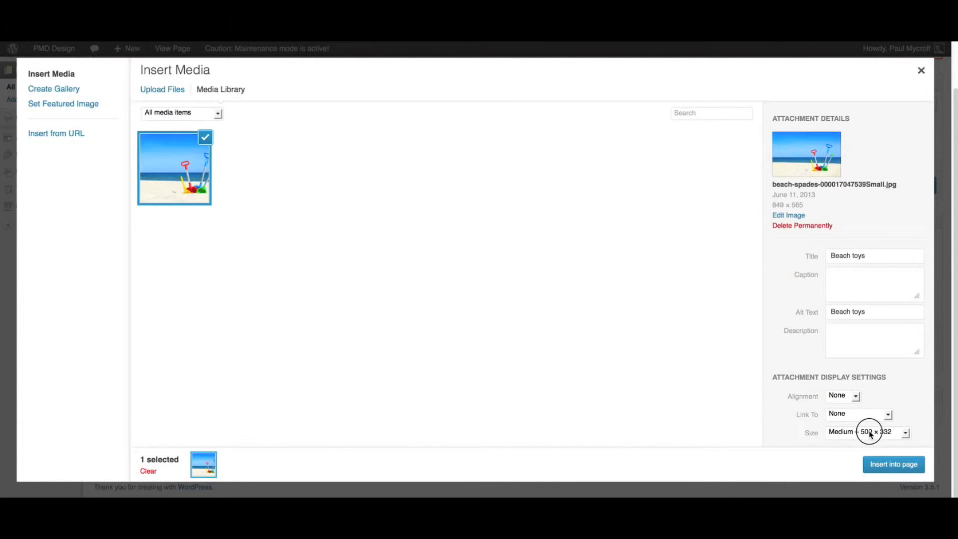
click(870, 431)
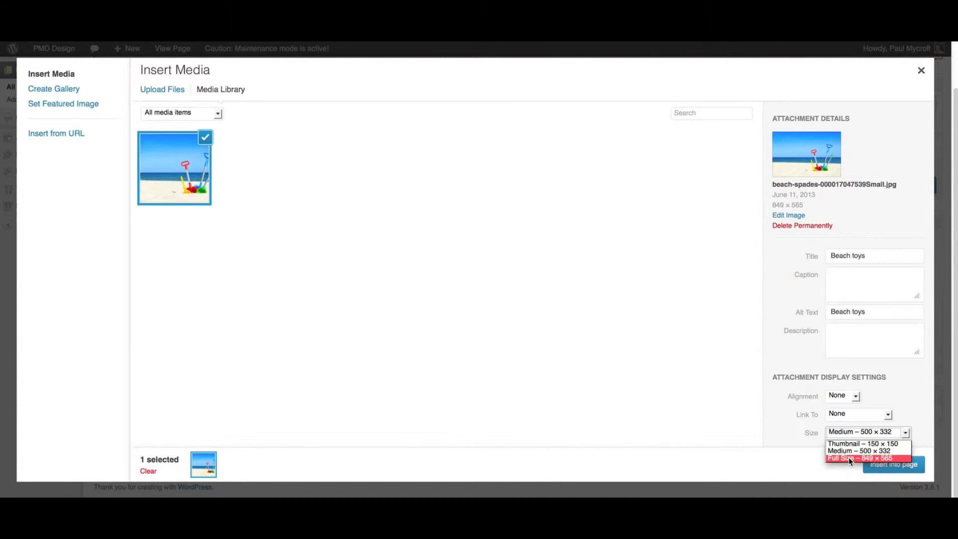
click(780, 409)
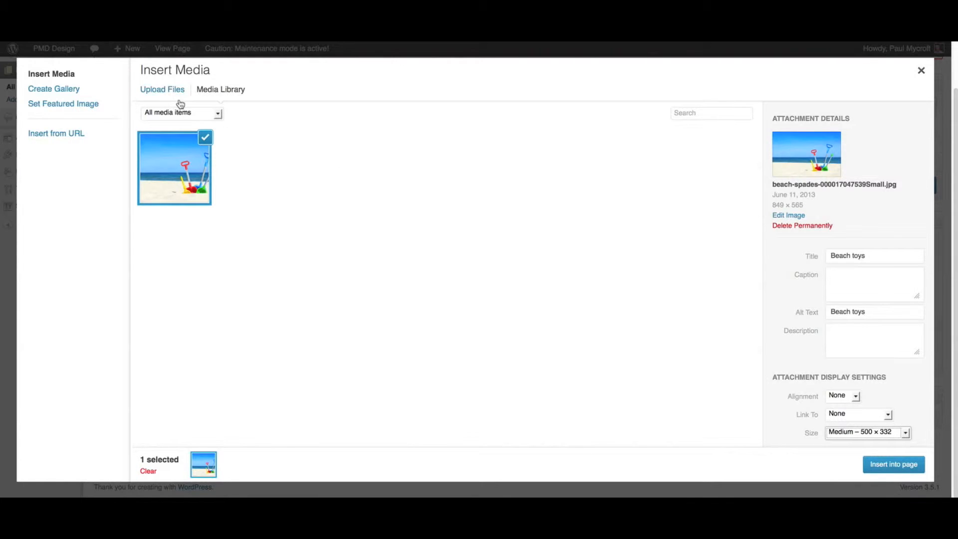
click(165, 91)
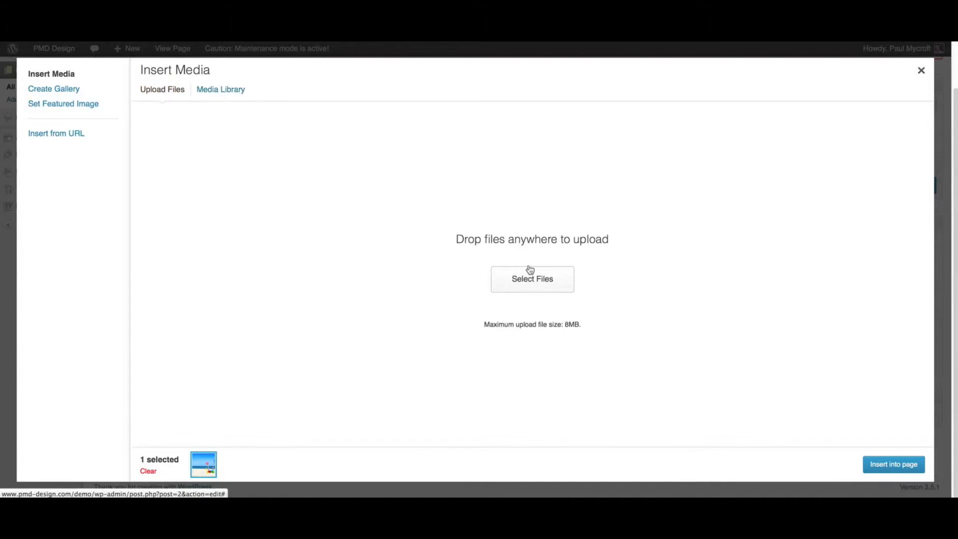
click(551, 280)
double_click(454, 218)
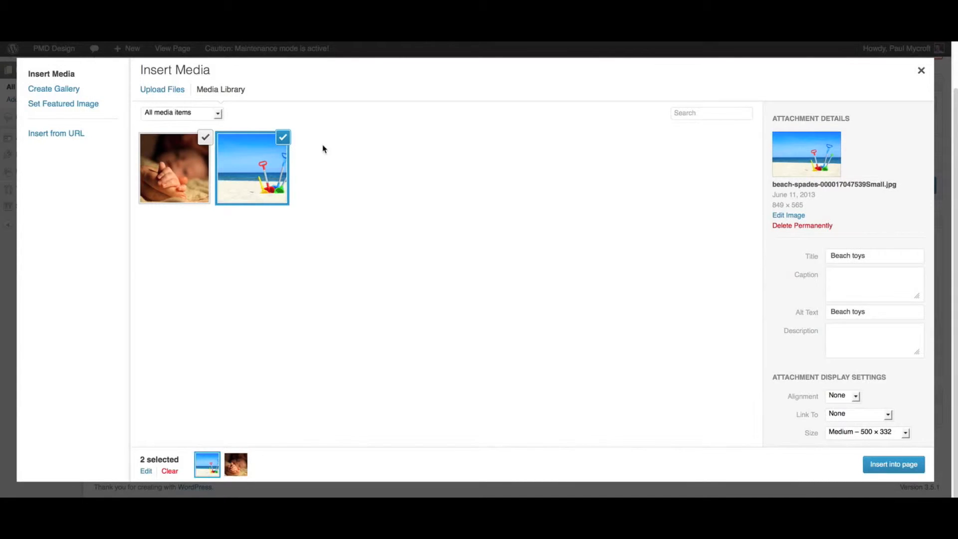
click(283, 141)
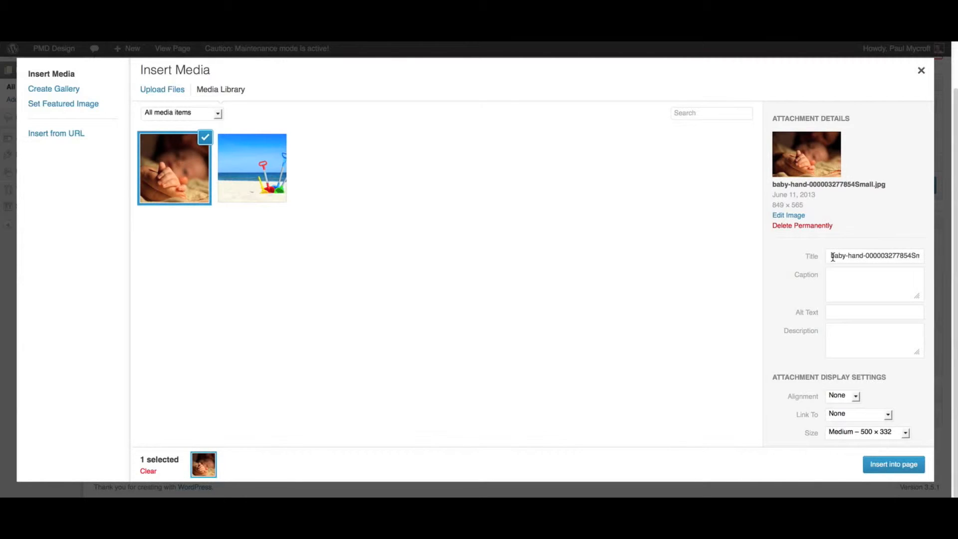
Search the media library for "baby", compare the term with the image's title, and clear the search
drag(832, 256, 925, 256)
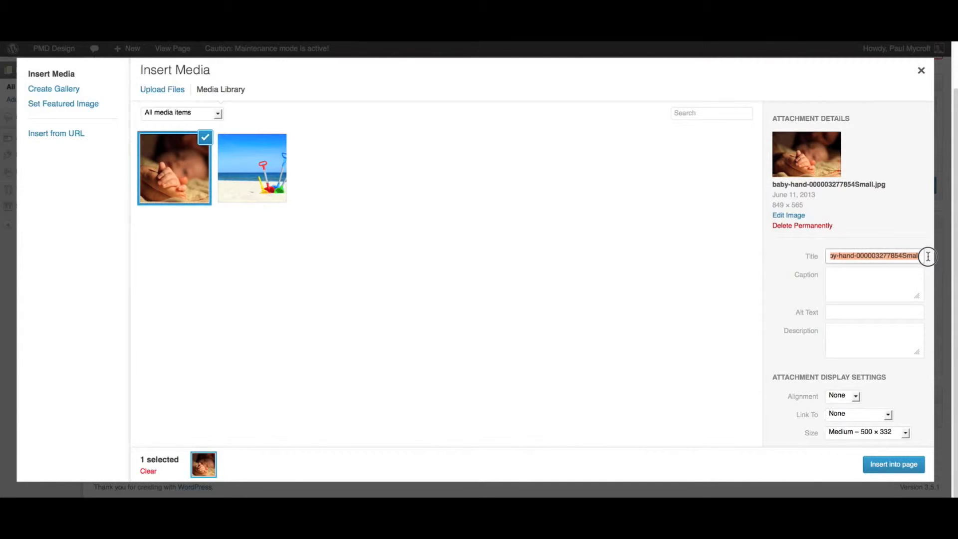
click(864, 256)
drag(837, 256, 824, 255)
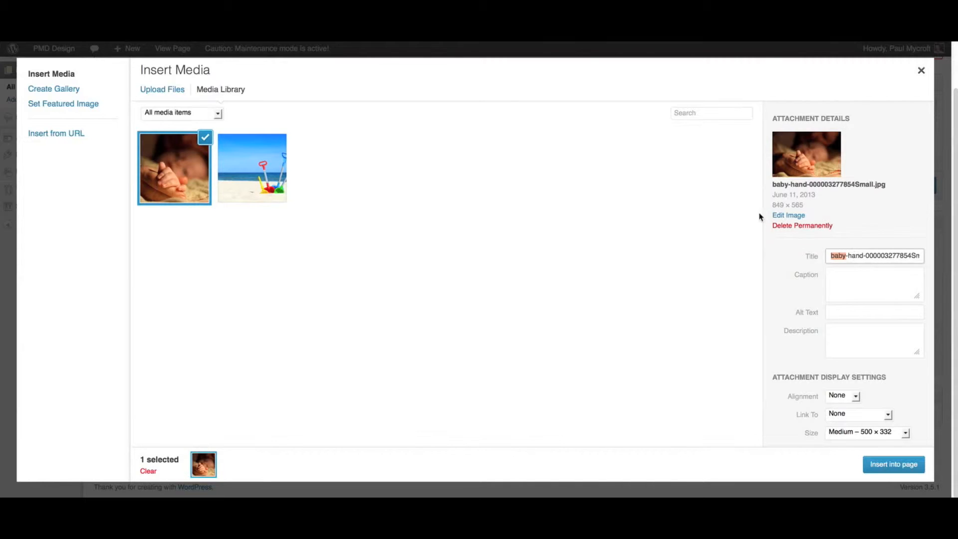
click(686, 114)
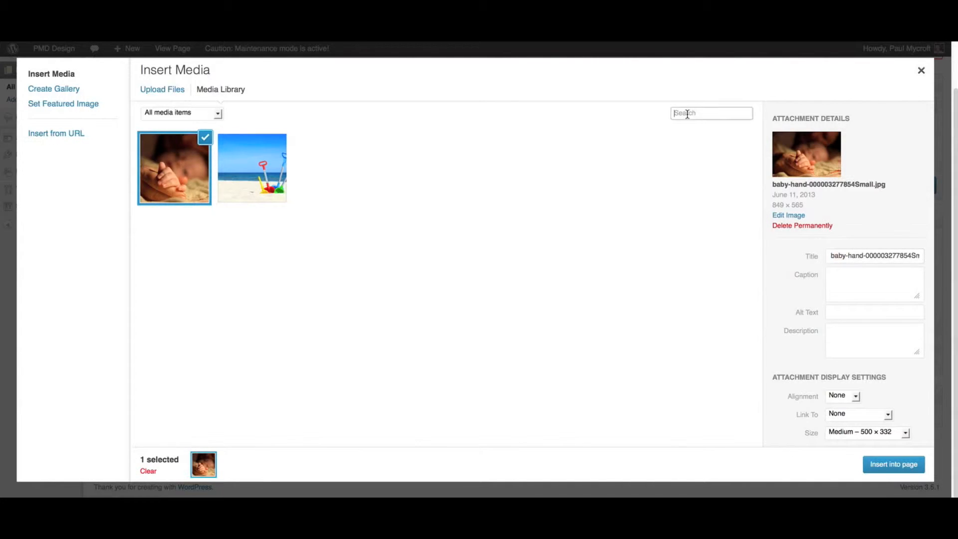
text(baby)
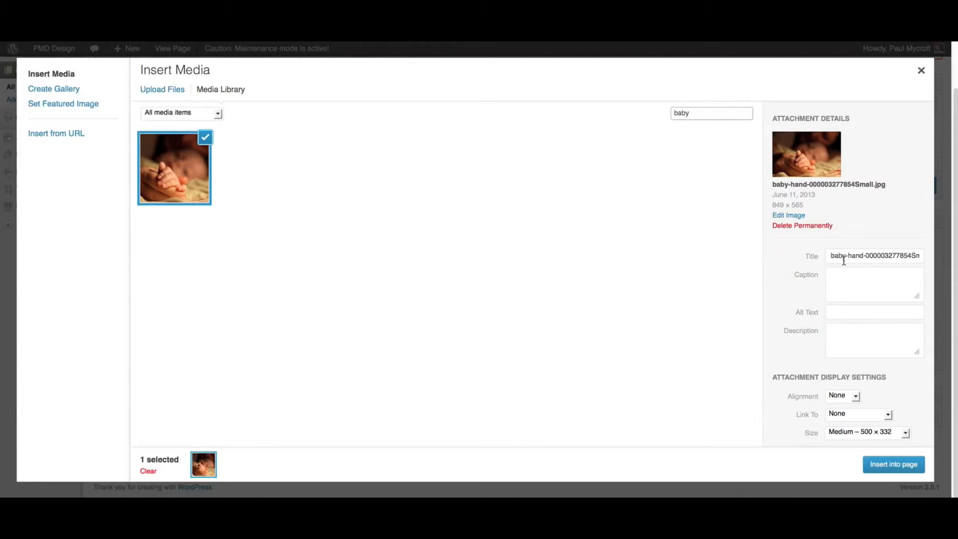
drag(846, 255, 827, 253)
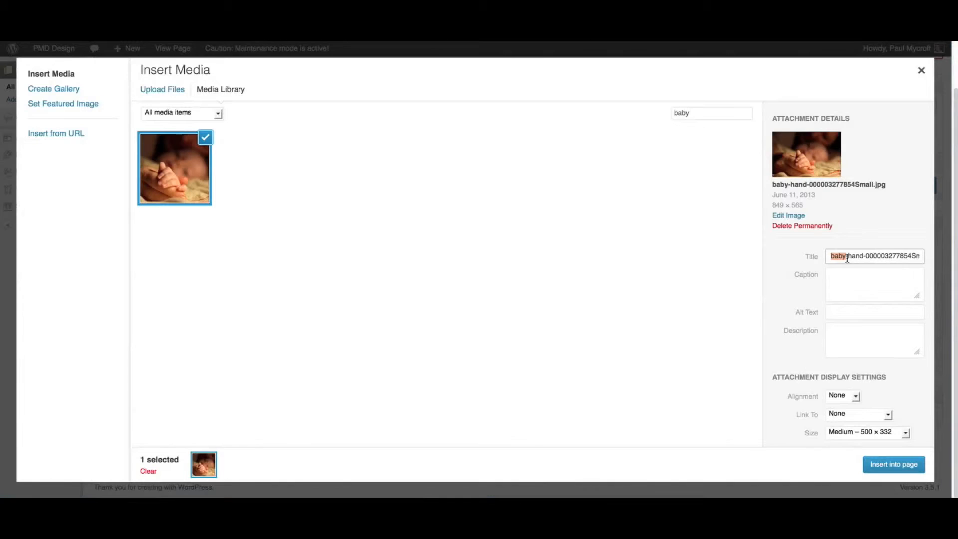
click(845, 255)
drag(700, 113, 663, 115)
key(BackSpace)
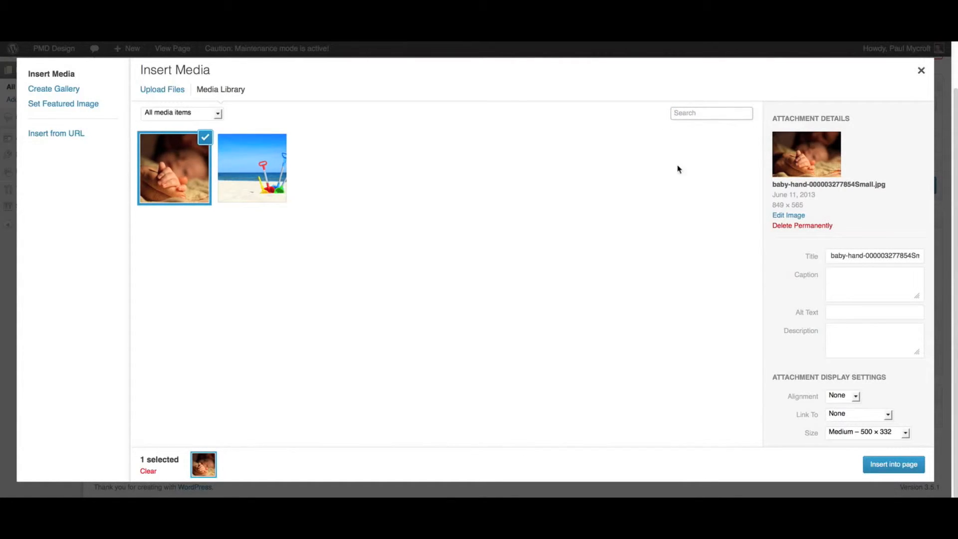
Set the baby hand image's title to "Baby hand" and its caption to "Hey, who's this?"
drag(829, 255, 872, 278)
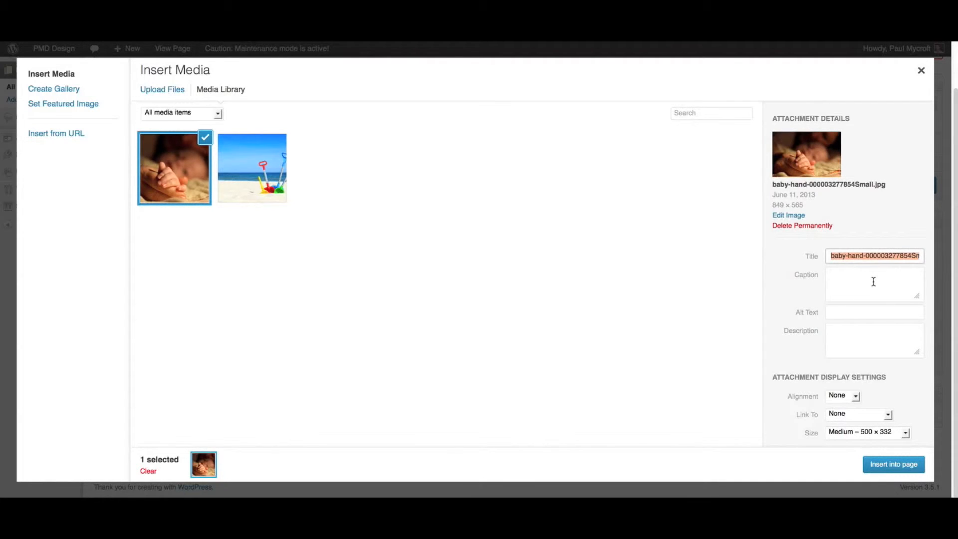
text(Baby hand)
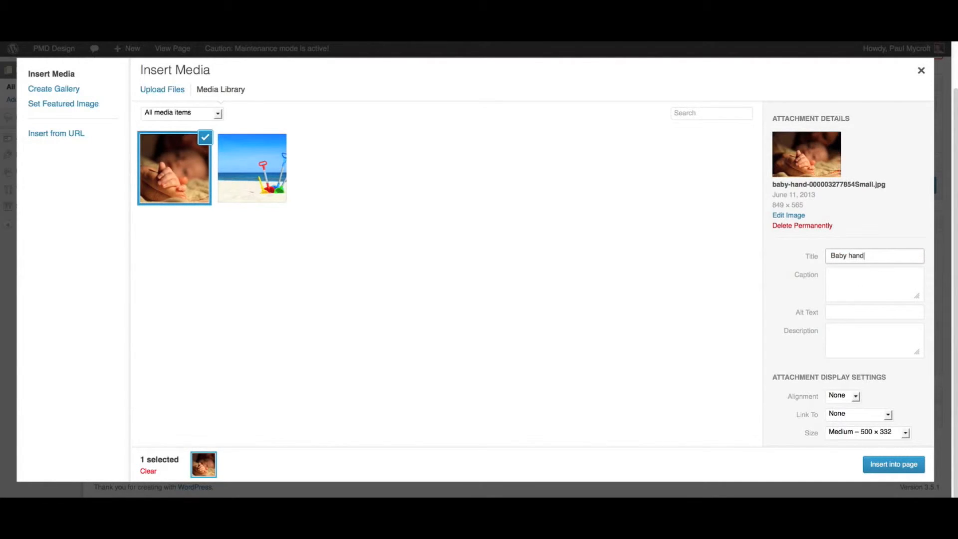
click(840, 287)
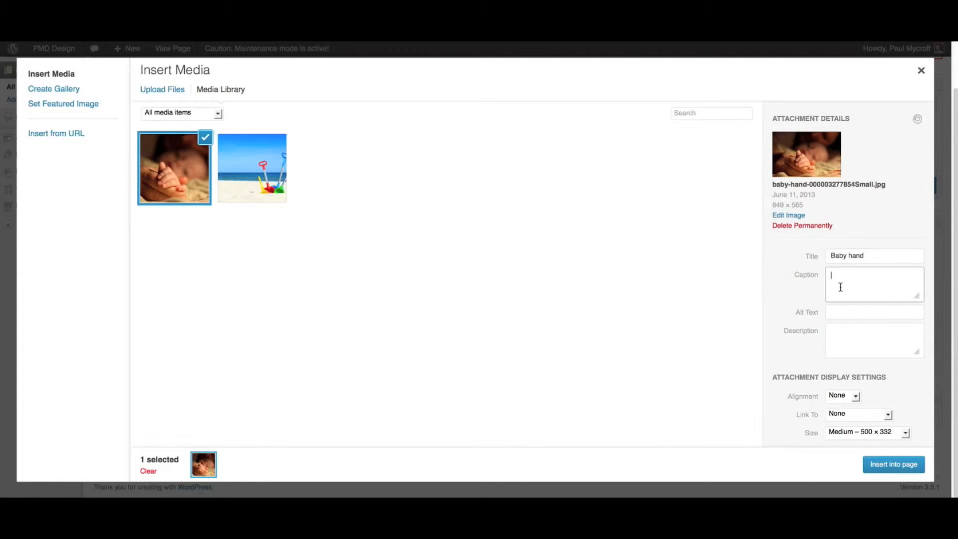
text(Hey, who's this?)
Enter "Baby hand photo" as the image's alt text and "Photo of new born in 2012." as its description
click(834, 313)
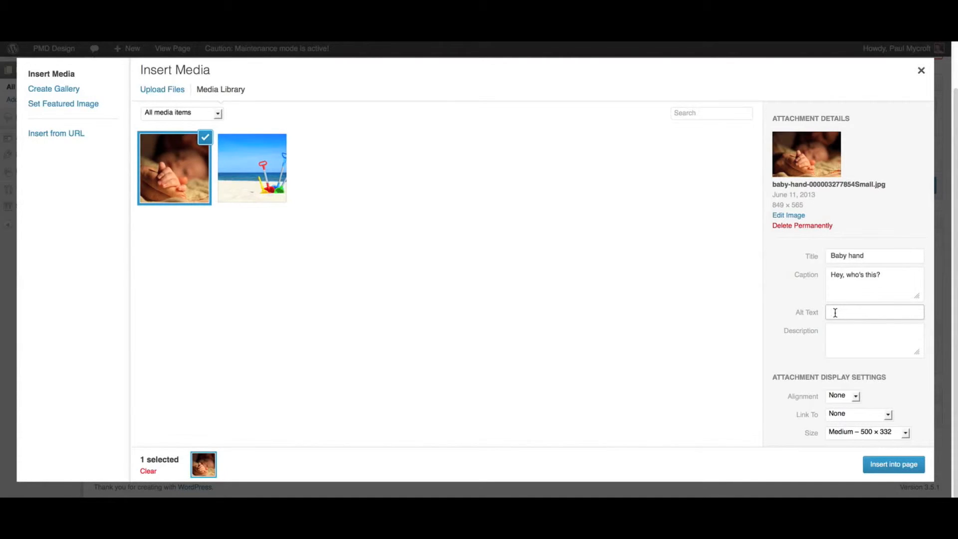
text(Baby hand photo)
click(837, 331)
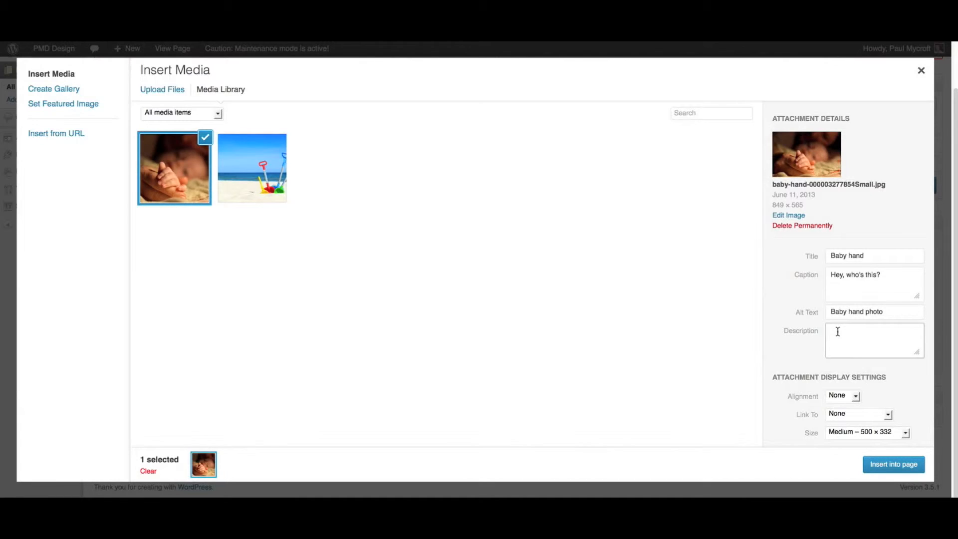
text(Photo of new born in 2012.)
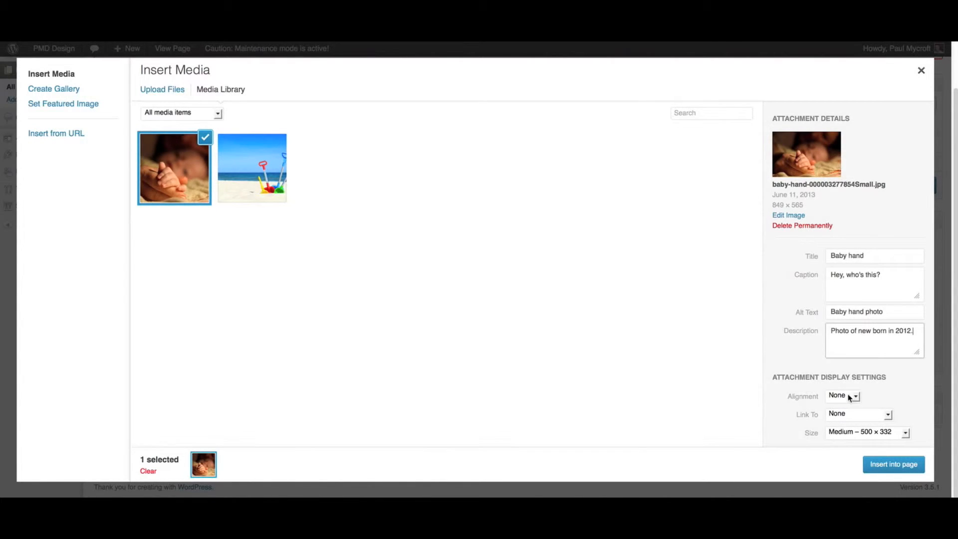
Review the alignment options in the baby hand image's display settings
click(846, 395)
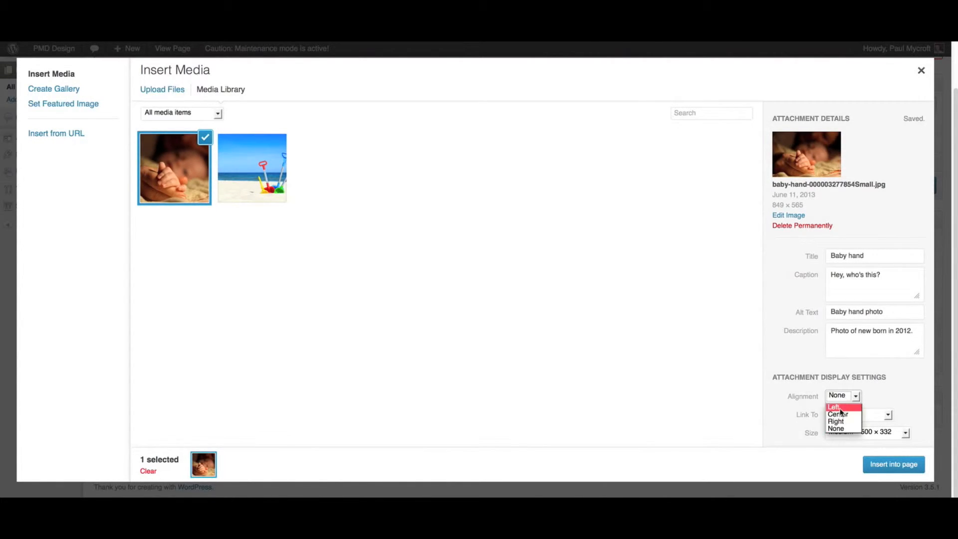
click(844, 397)
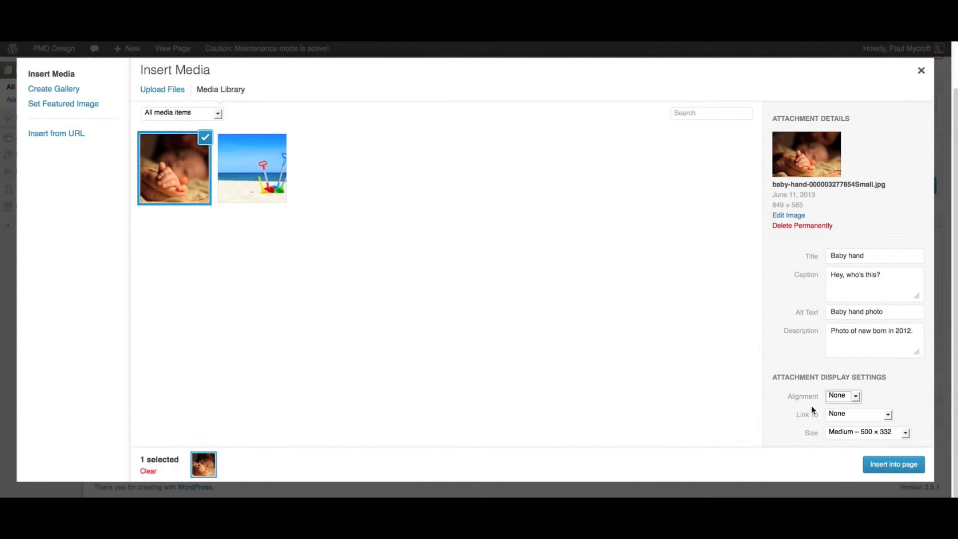
Try linking the baby hand image to its Media File and displaying it at the Thumbnail – 150 × 150 size
click(841, 416)
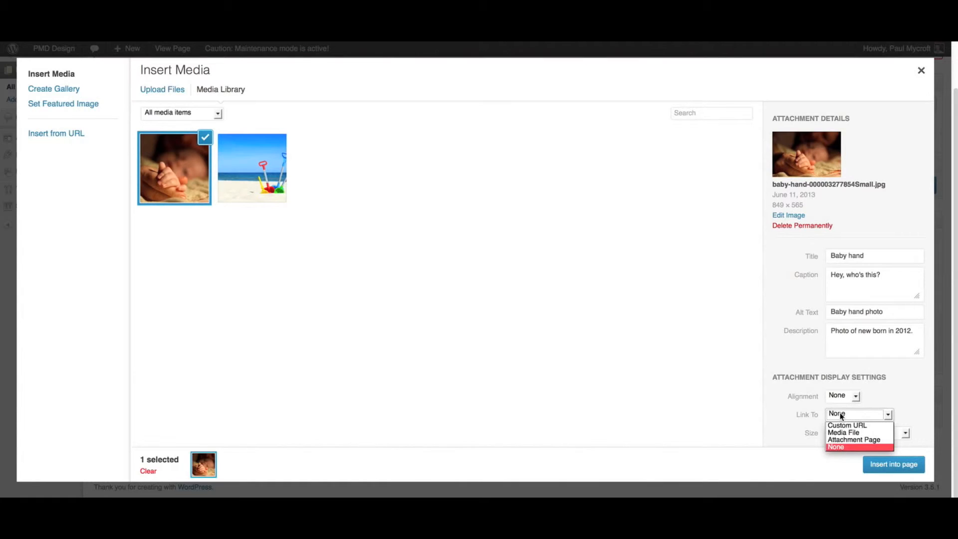
click(842, 431)
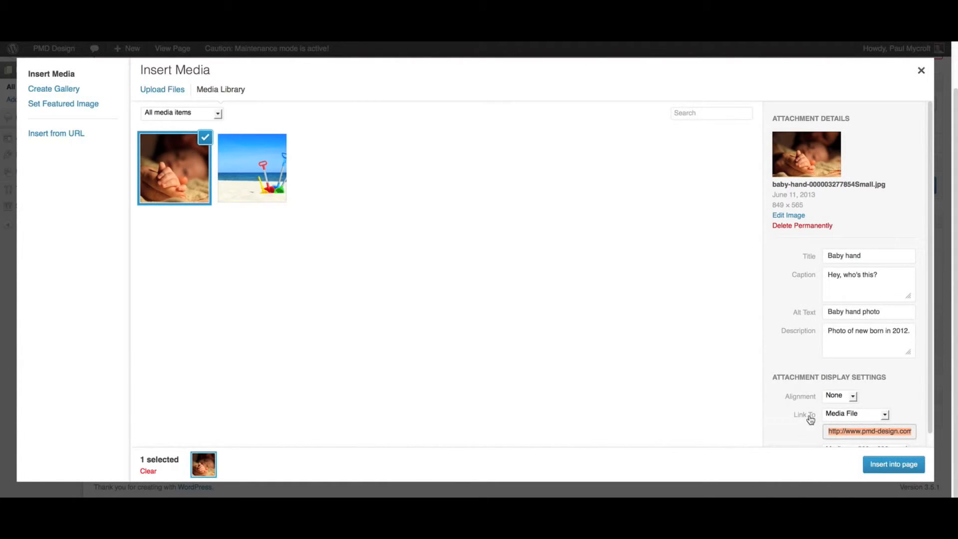
scroll(810, 419, down, 1)
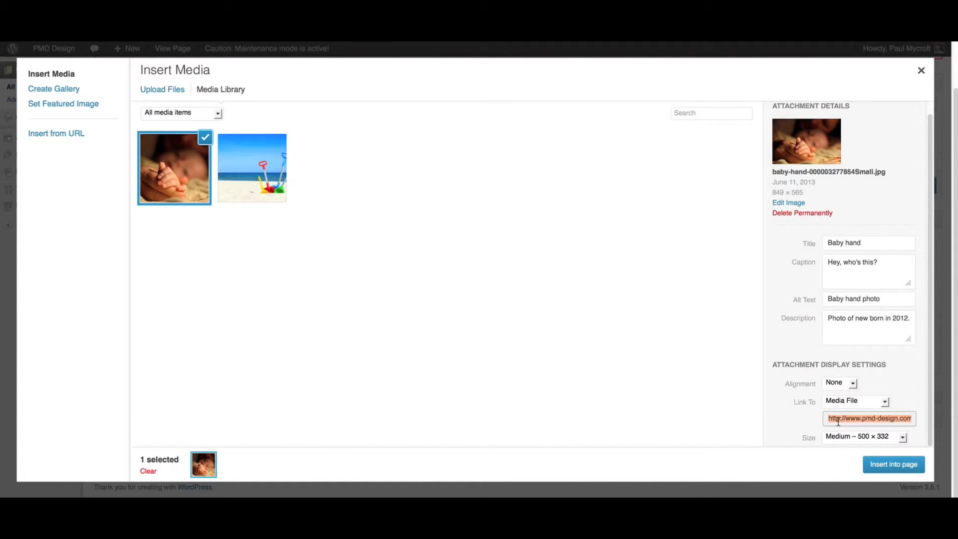
click(871, 437)
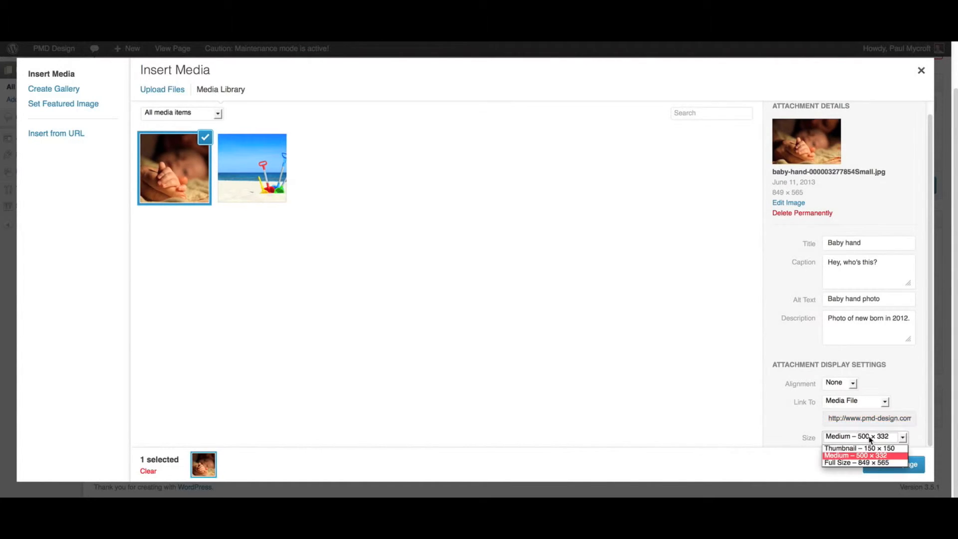
click(865, 448)
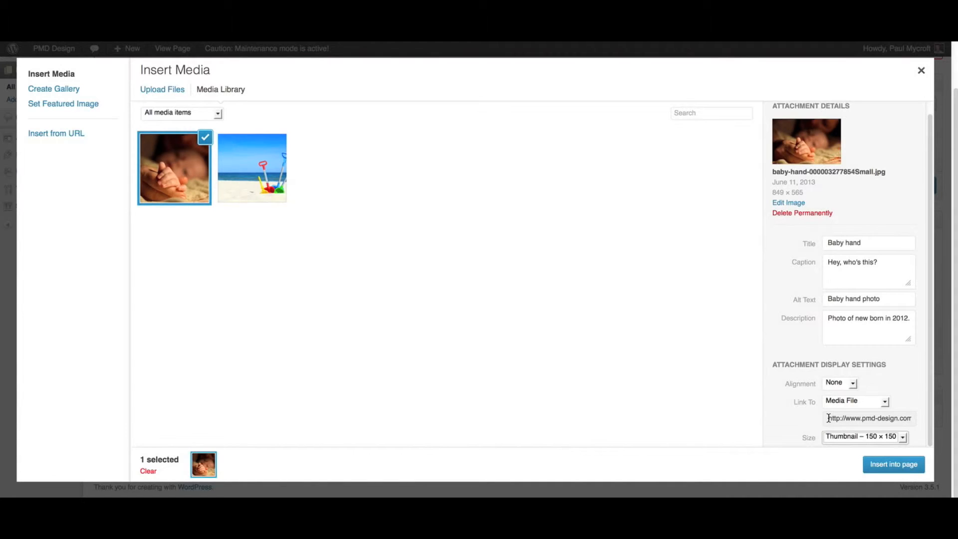
Try Attachment Page and Custom URL as the image's link target, and set the link back to None
click(835, 403)
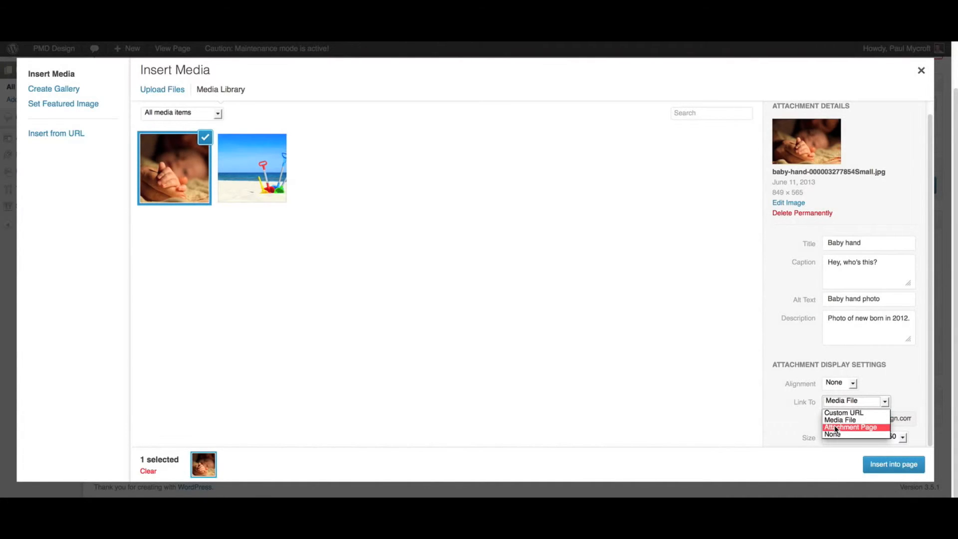
click(836, 428)
click(840, 418)
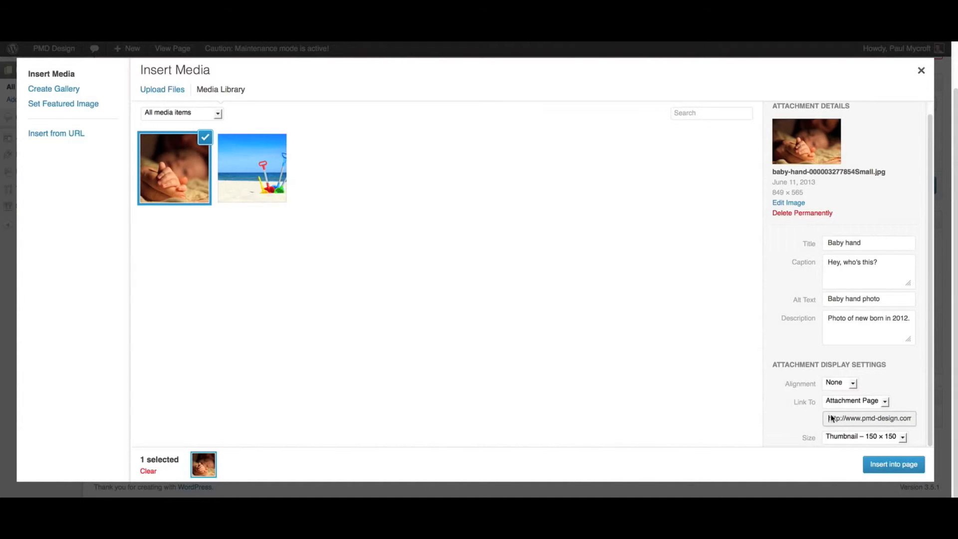
click(834, 401)
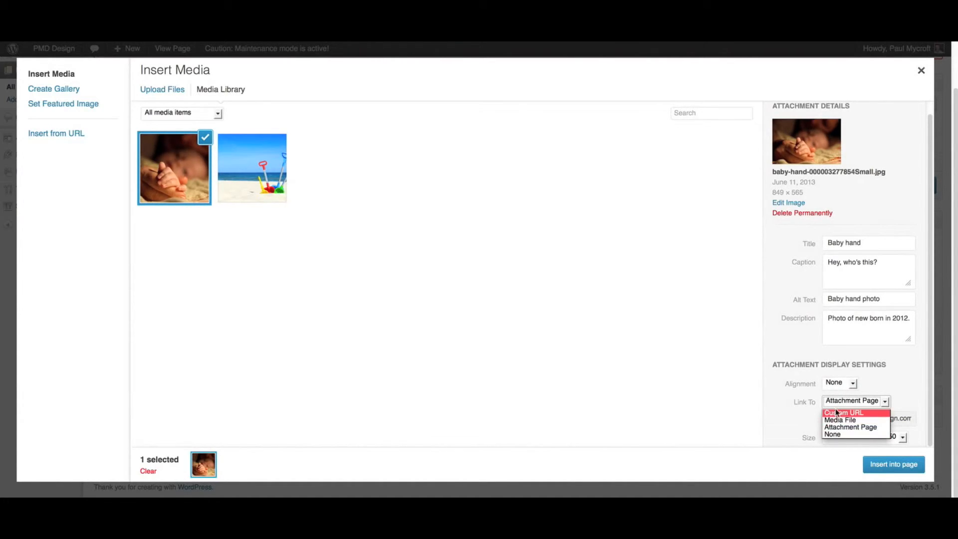
click(845, 414)
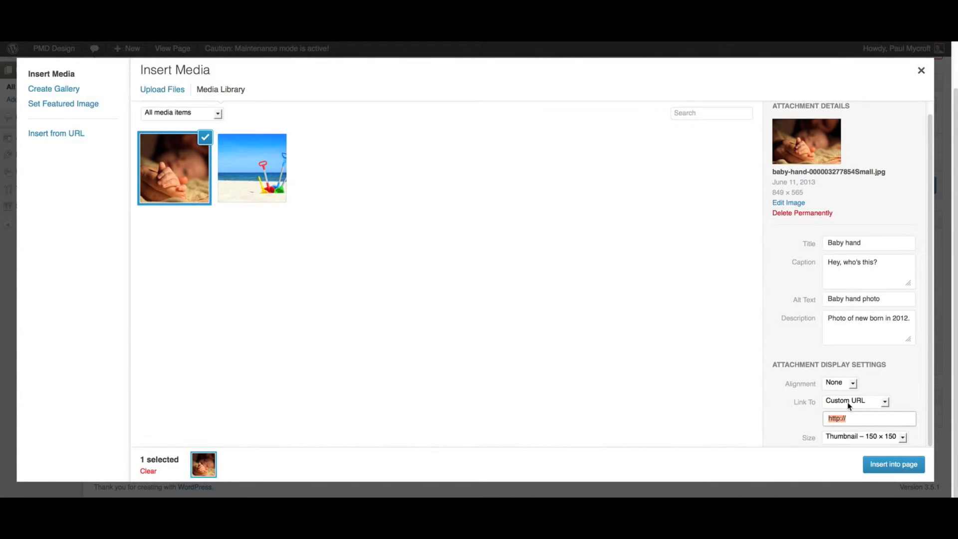
click(847, 402)
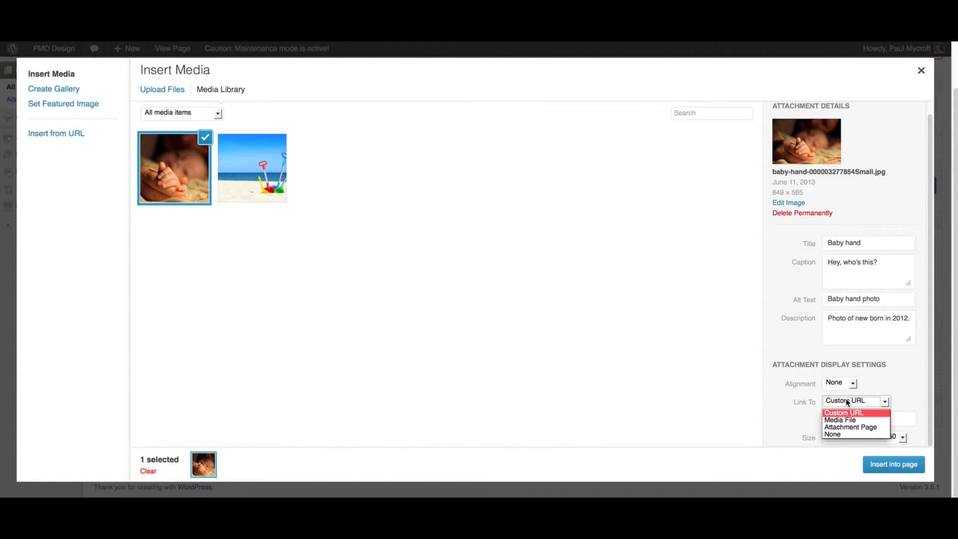
click(839, 435)
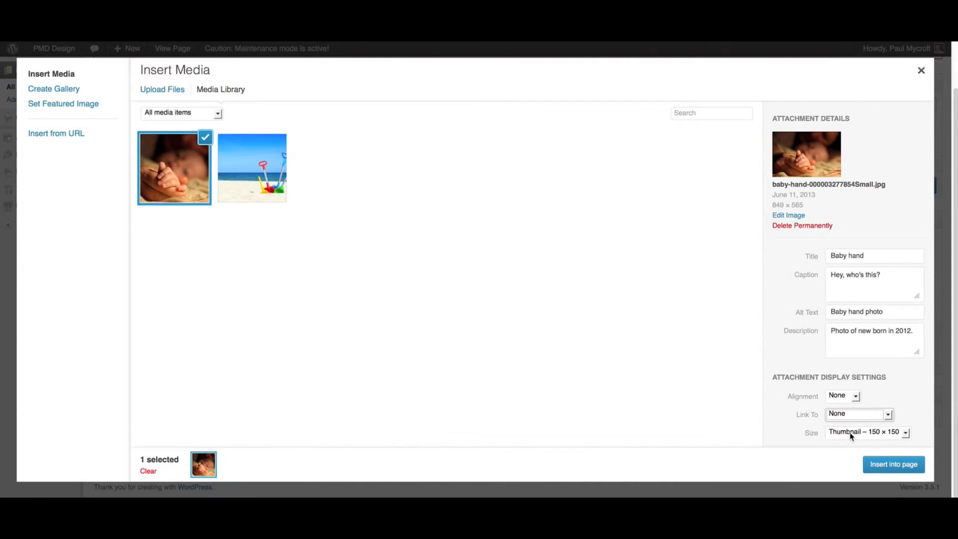
Set the image size to Medium – 500 × 332 and insert the baby hand image into the Home page
click(851, 435)
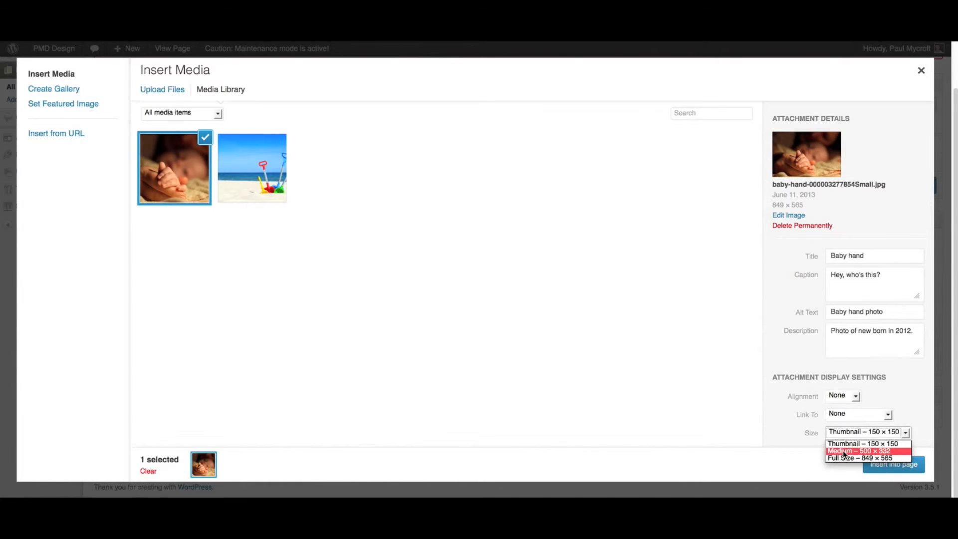
click(843, 451)
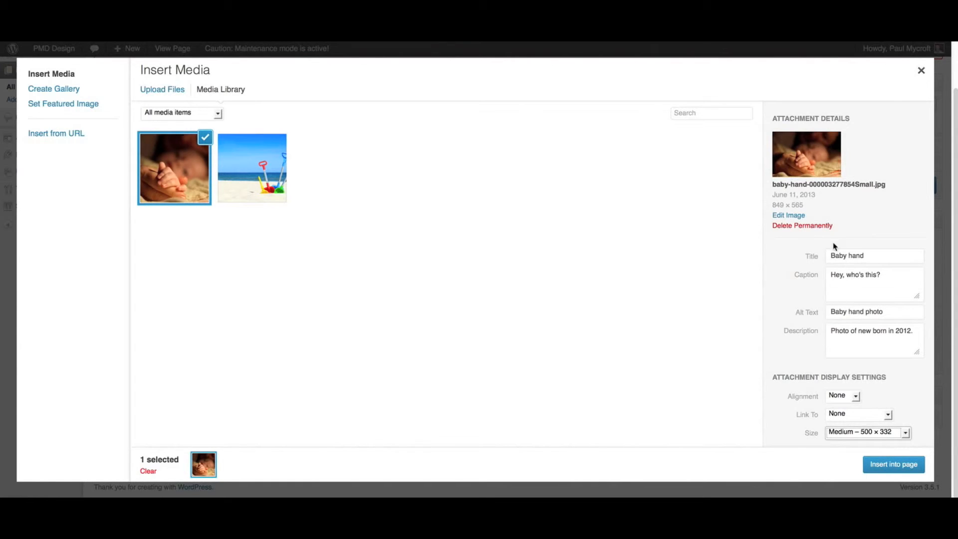
click(890, 462)
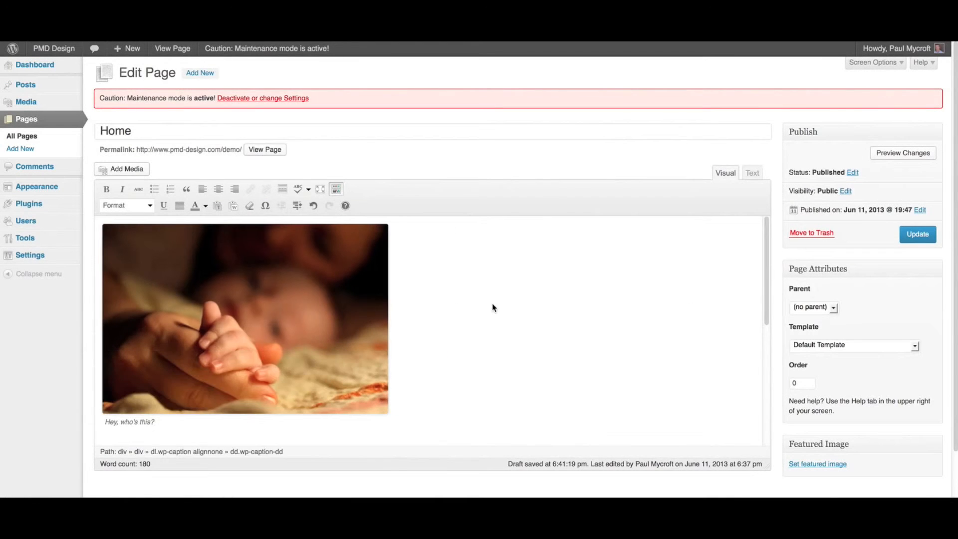
scroll(492, 307, down, 2)
scroll(492, 307, up, 2)
Give the inserted baby hand image the title "Baby hand" in its image settings and apply the change
click(204, 264)
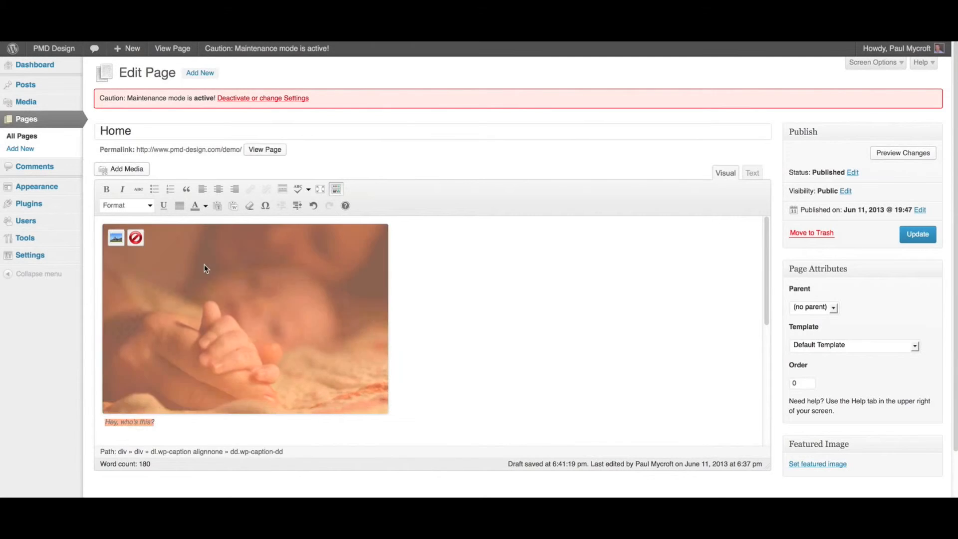
click(115, 238)
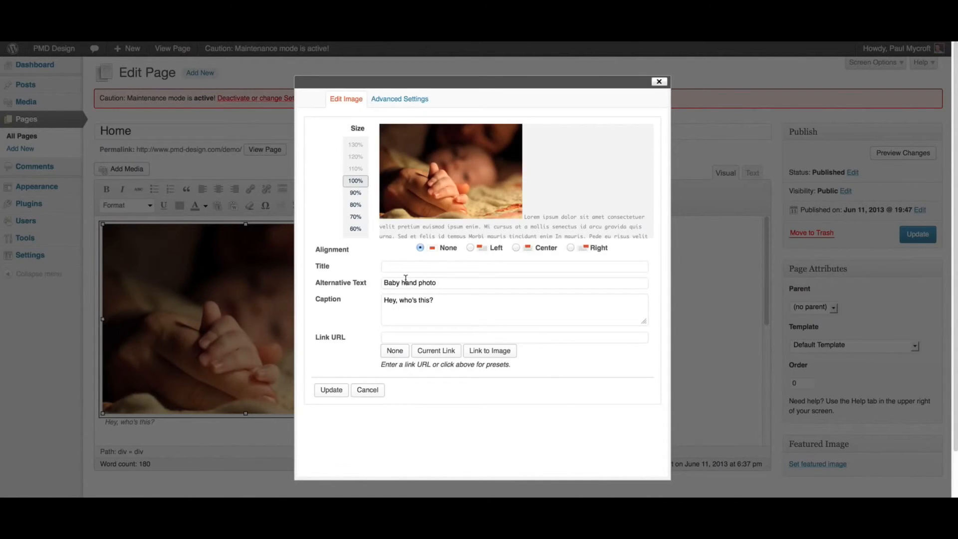
click(401, 267)
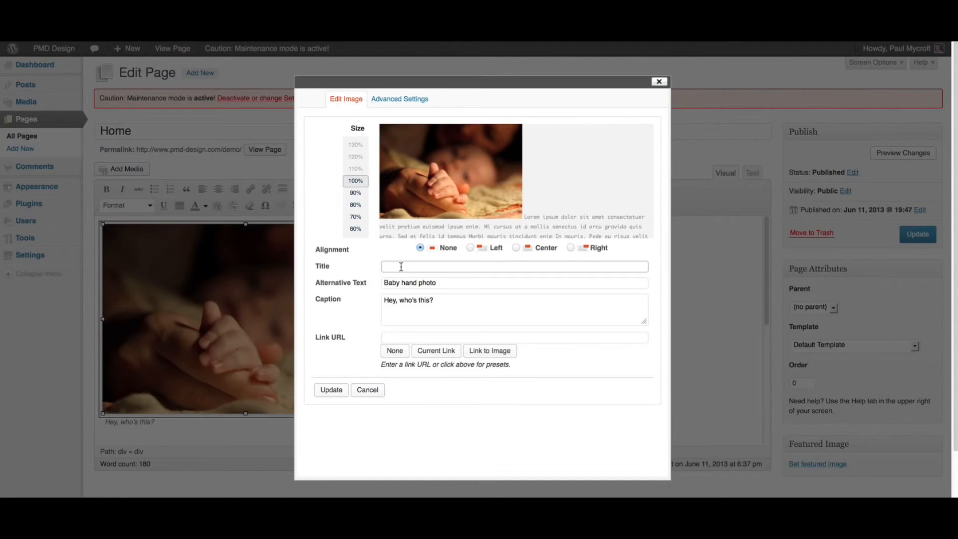
text(Baby hand)
click(331, 389)
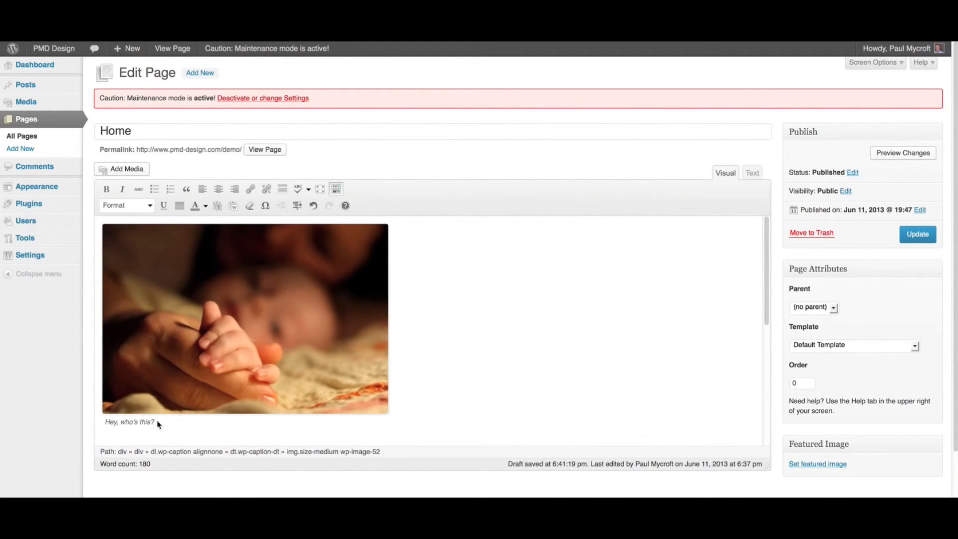
Update the Home page and reload the live site to check the inserted image and its caption
click(910, 238)
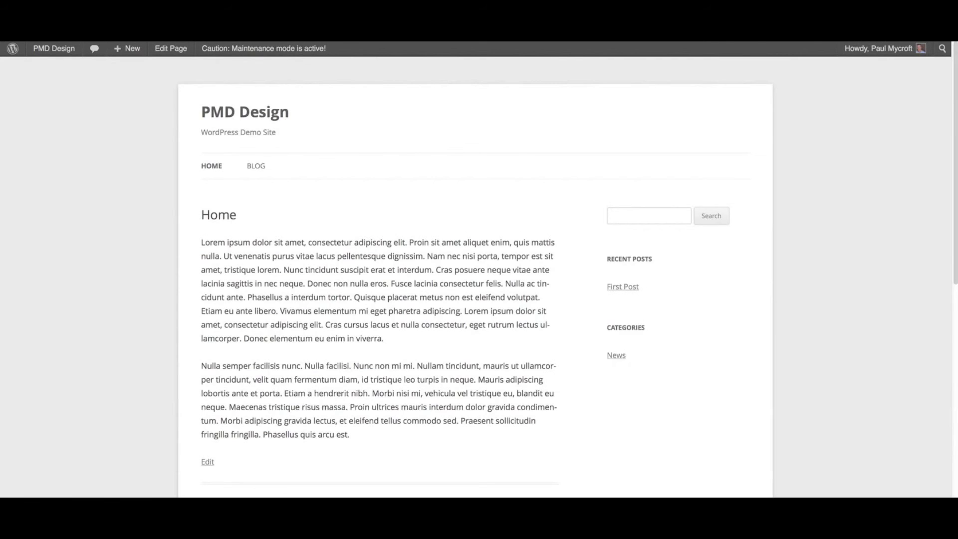
key(super+r)
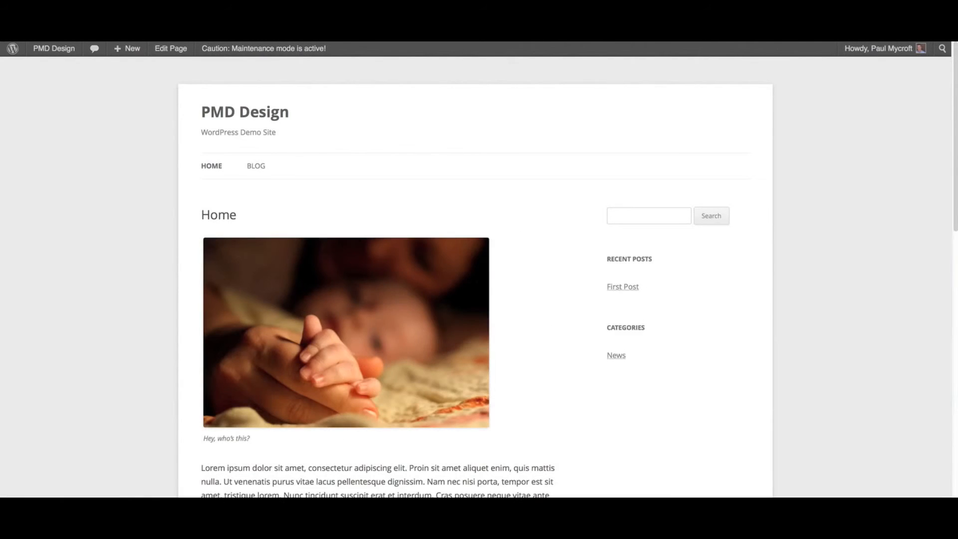
scroll(536, 320, down, 3)
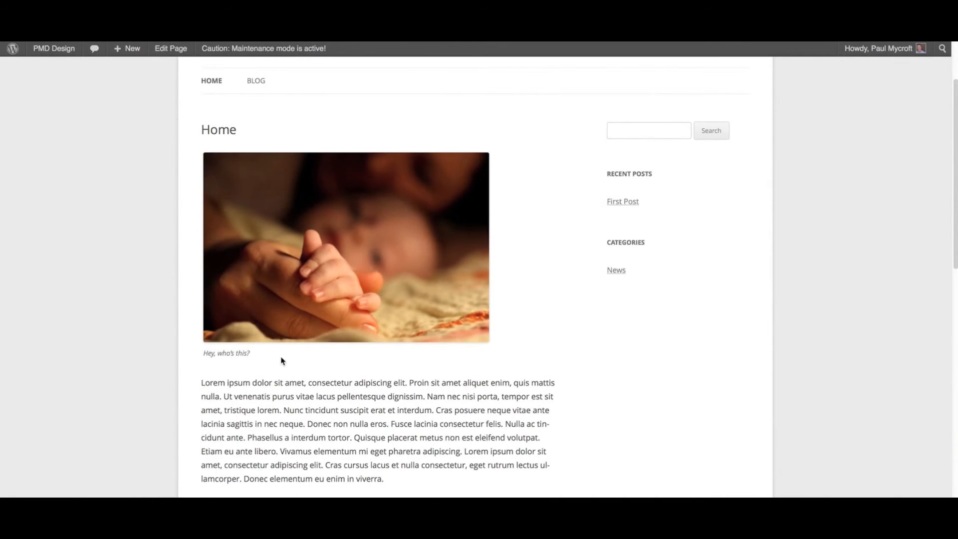
scroll(279, 361, up, 3)
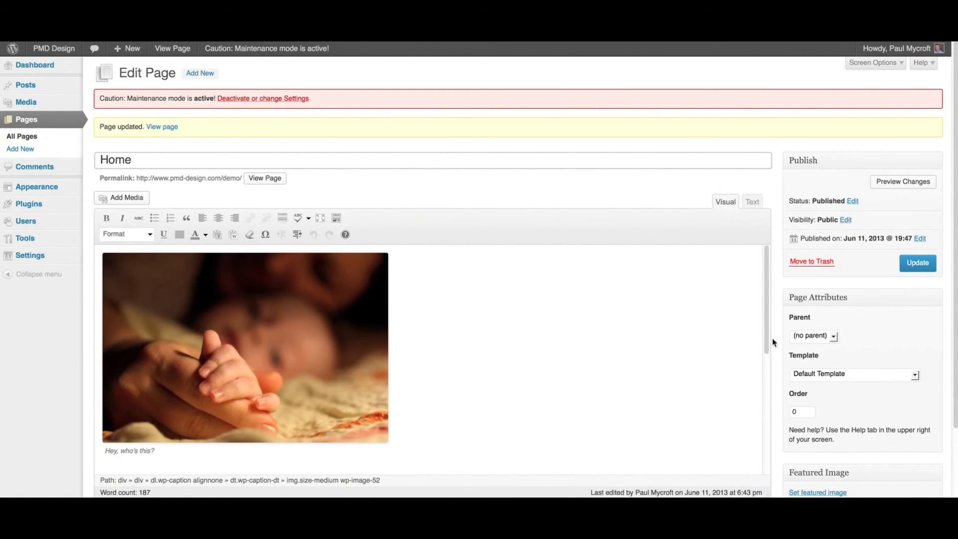
Set the inserted image's alignment to Left, update the Home page and view it on the live site
scroll(788, 344, down, 1)
scroll(204, 250, down, 3)
click(204, 250)
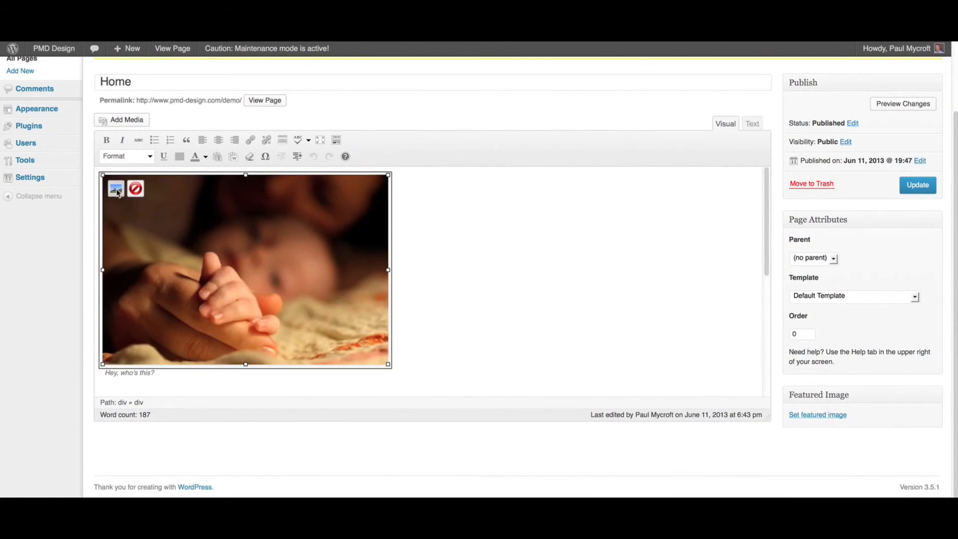
click(116, 190)
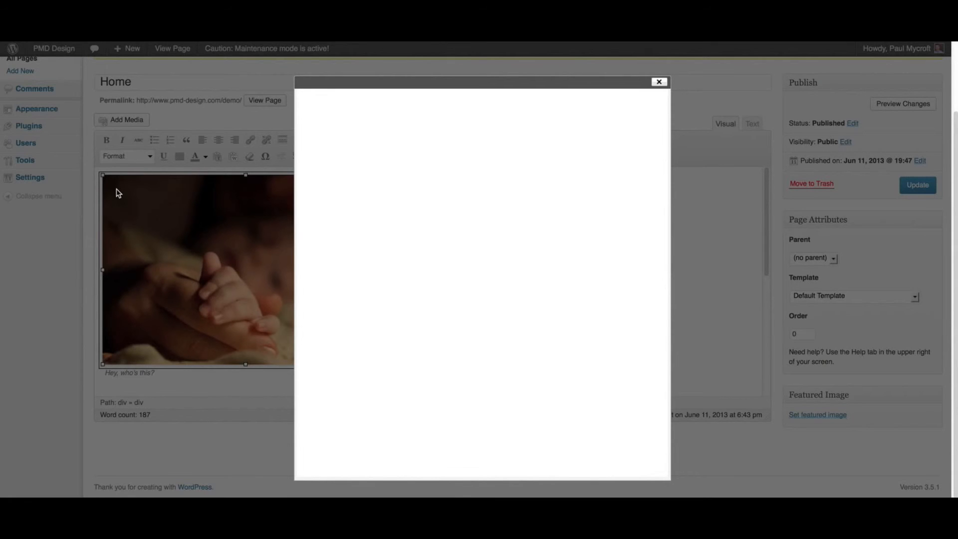
click(470, 248)
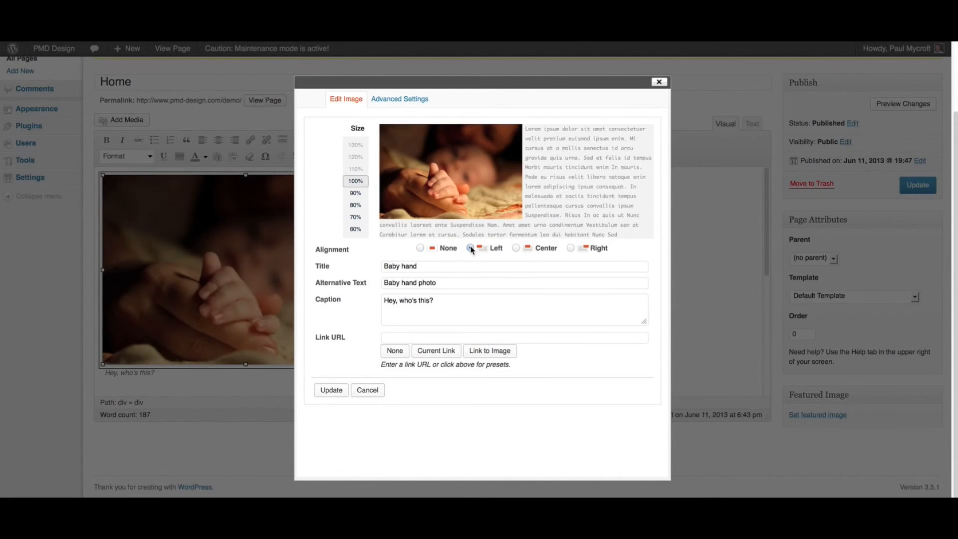
click(320, 391)
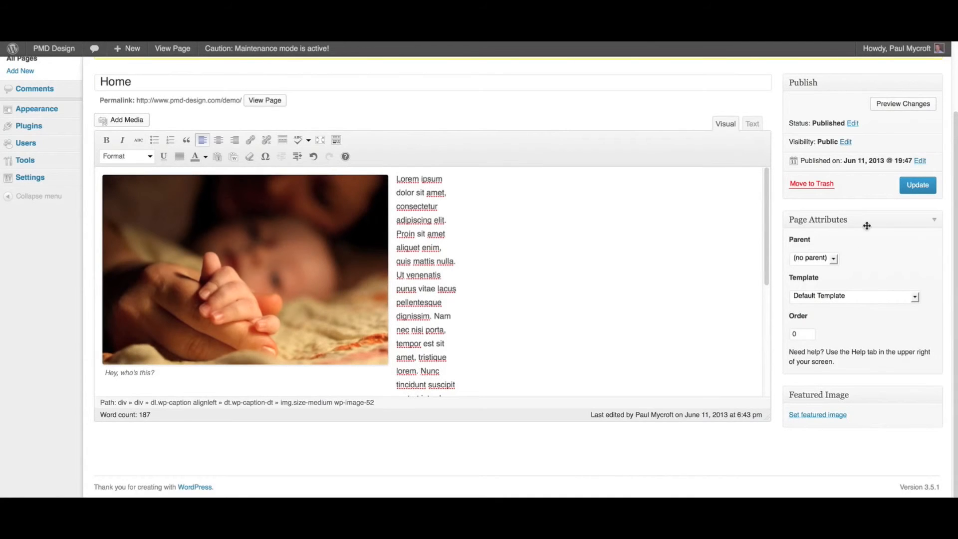
click(908, 194)
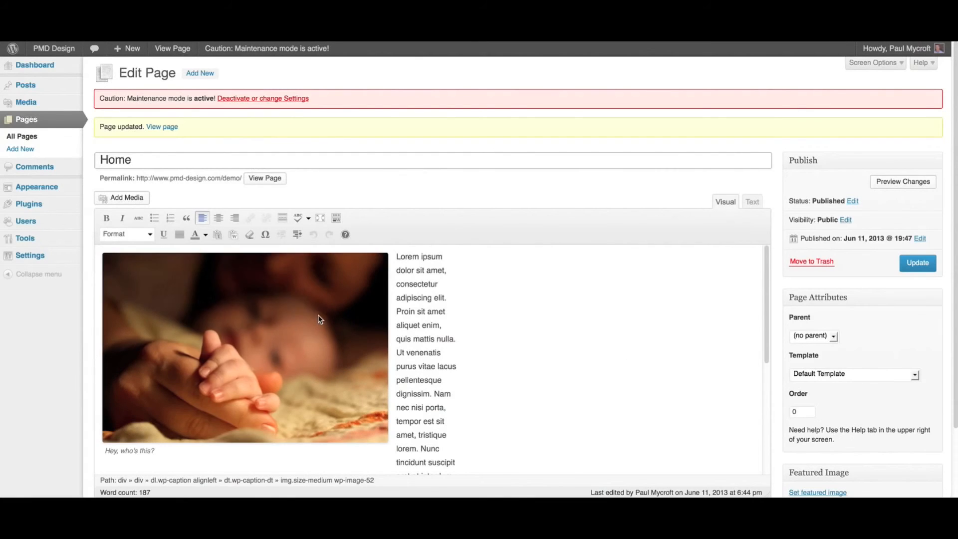
Set the baby hand image's alignment to Right and scale it to 80% in its image settings
click(316, 315)
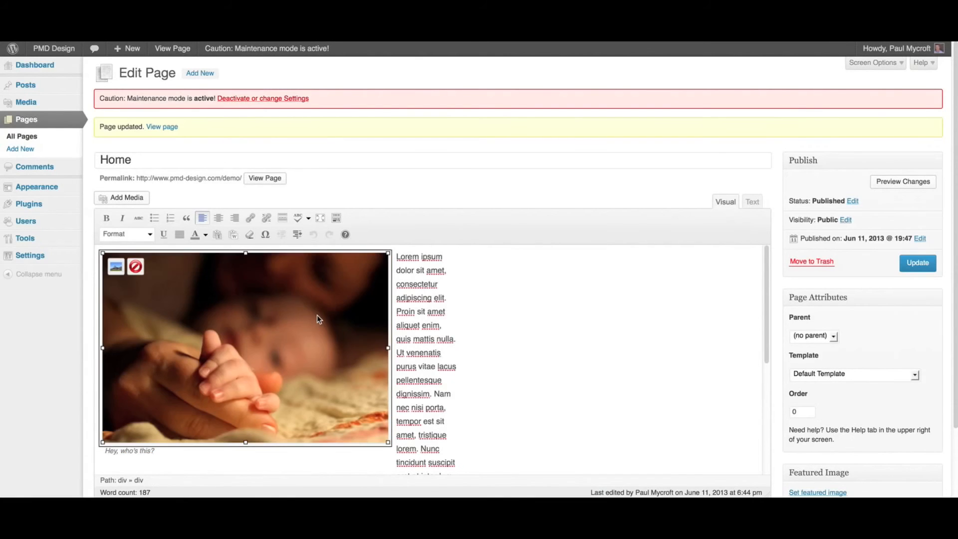
click(116, 267)
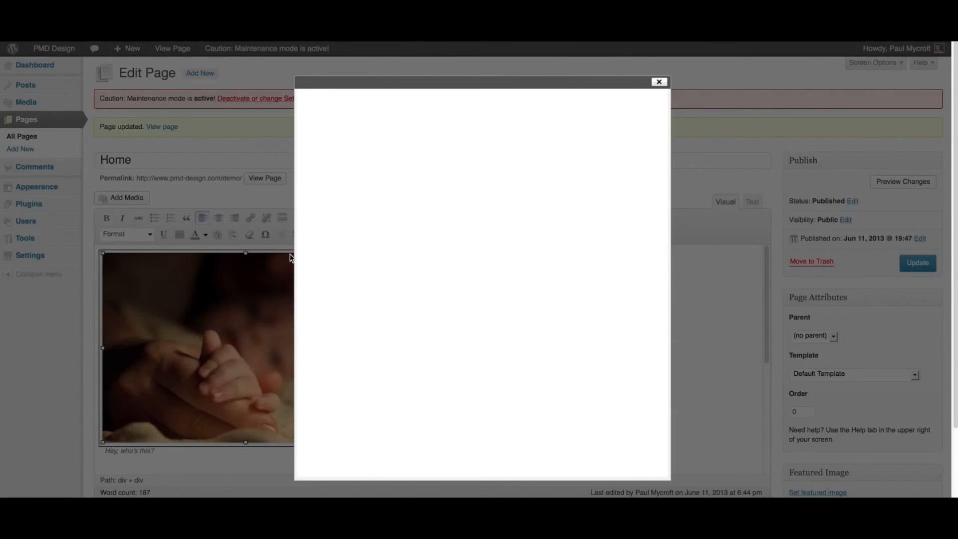
click(570, 248)
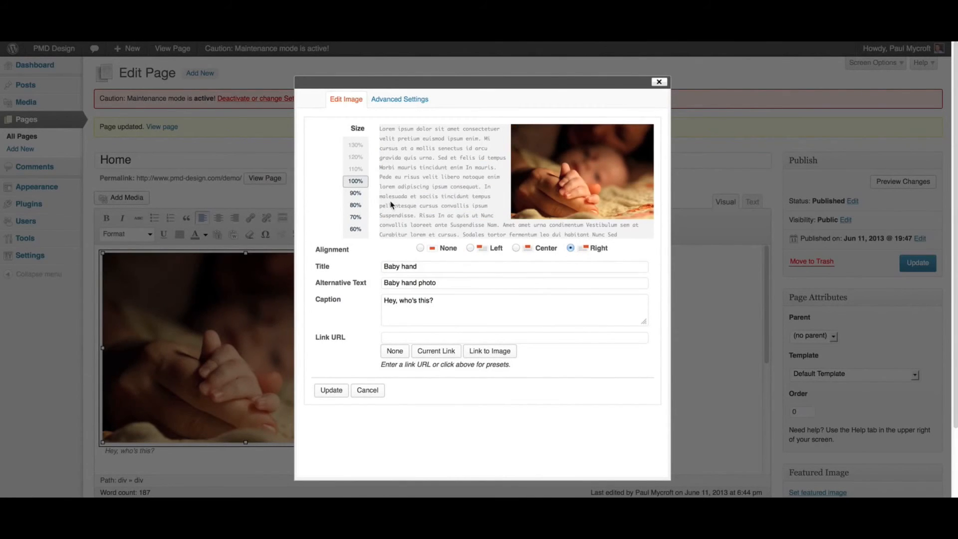
click(355, 193)
click(356, 205)
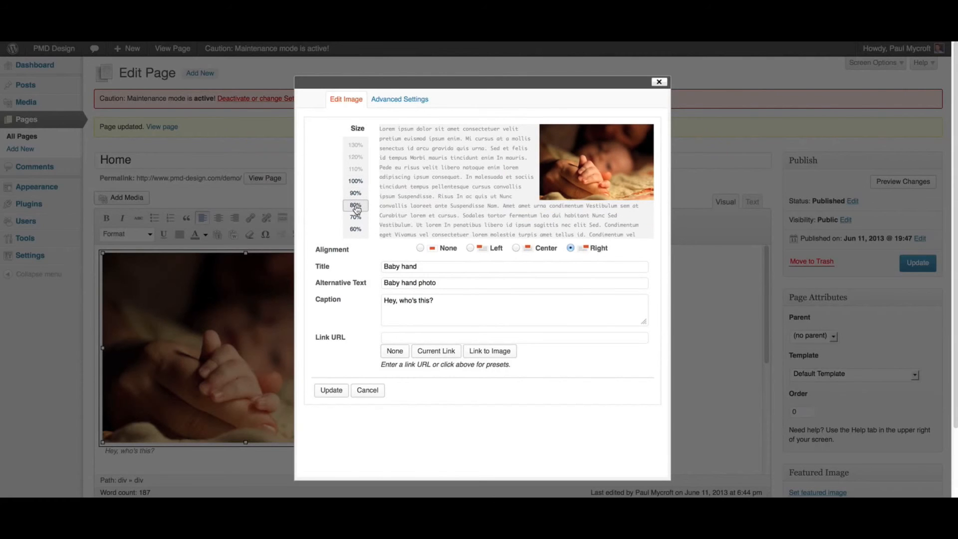
click(329, 391)
Update the Home page, check the image's layout on the reloaded live site, and return to the page editor
click(923, 261)
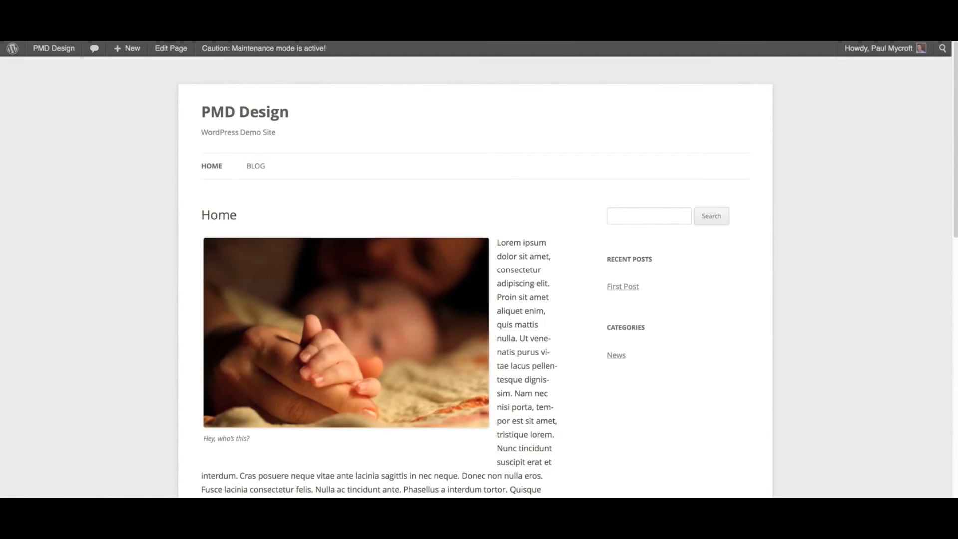
key(super+r)
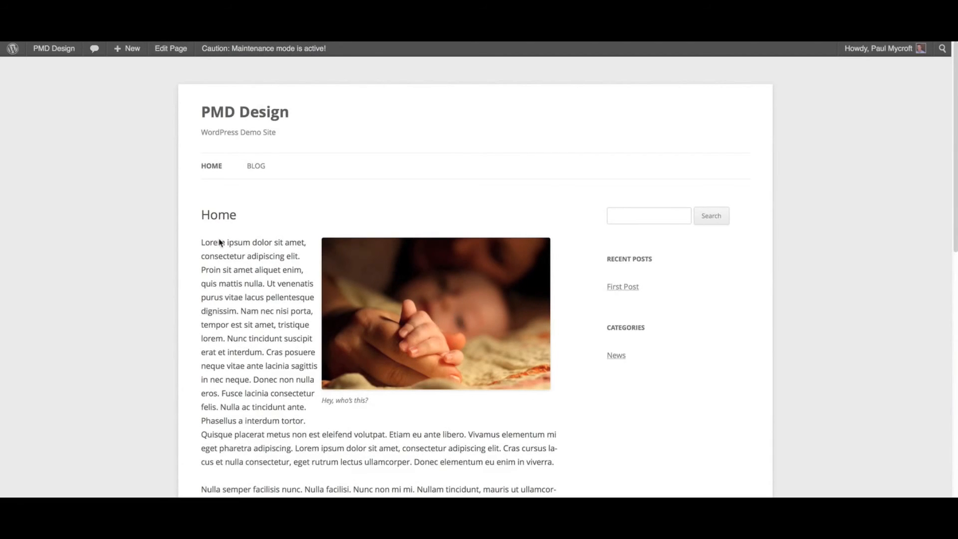
key(ctrl+Tab)
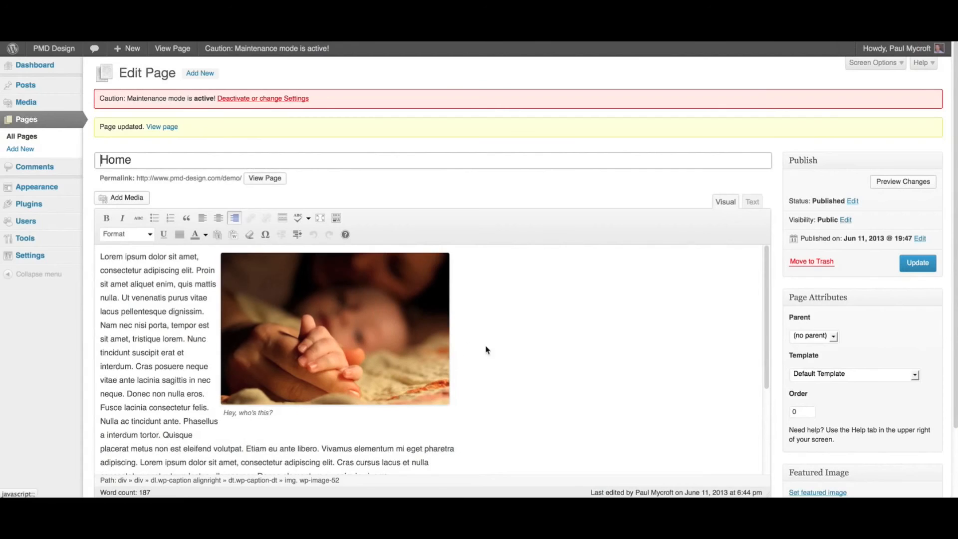
Insert the Beach toys image at Medium size (500 × 332) on a new line after the first paragraph
scroll(575, 368, down, 3)
click(422, 368)
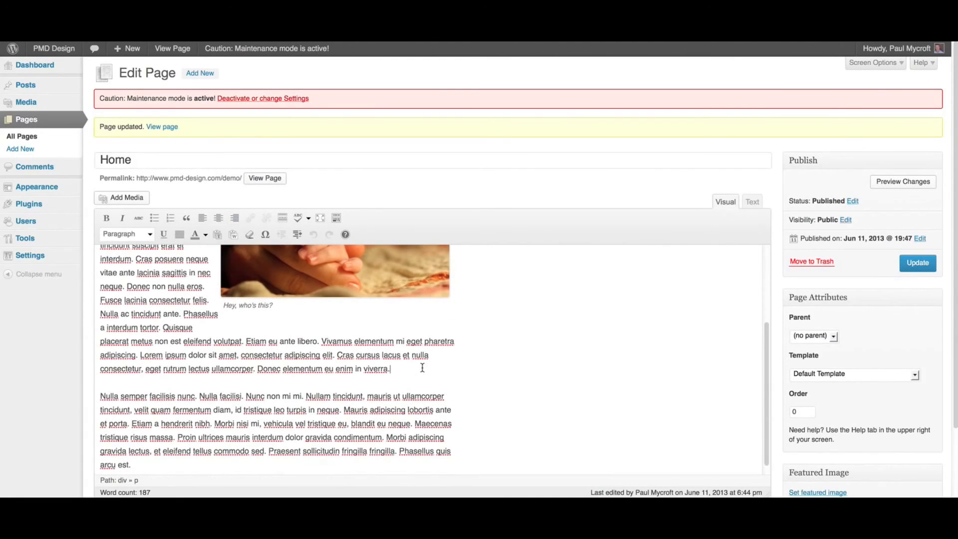
key(Return)
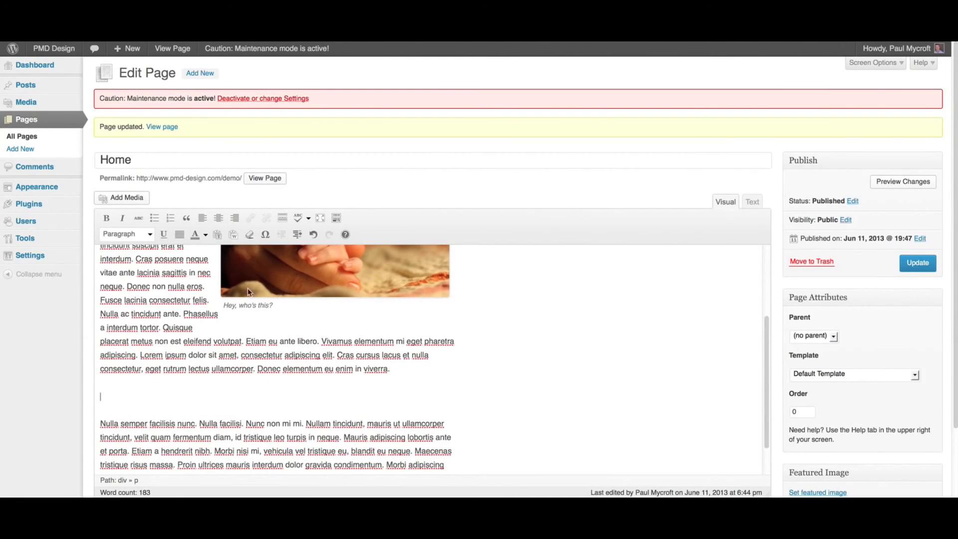
click(105, 196)
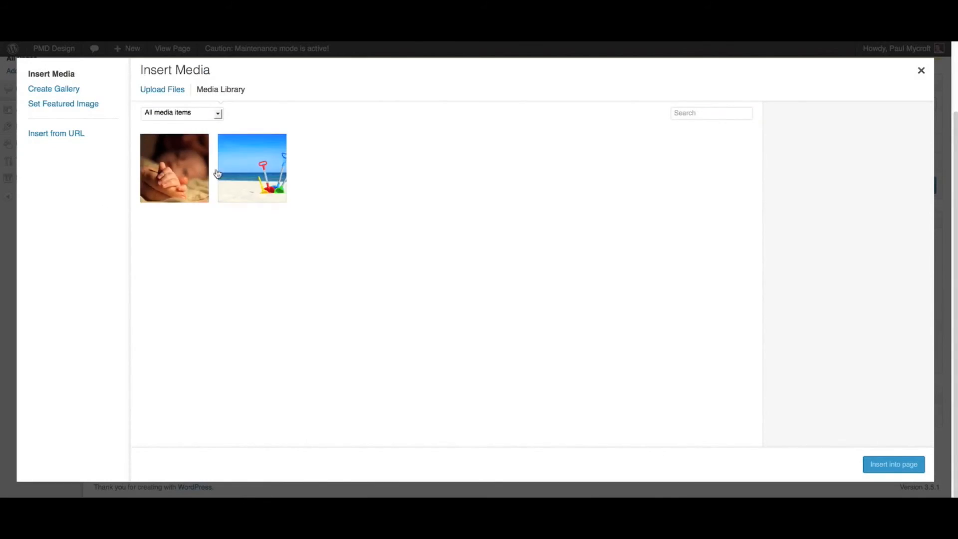
click(256, 177)
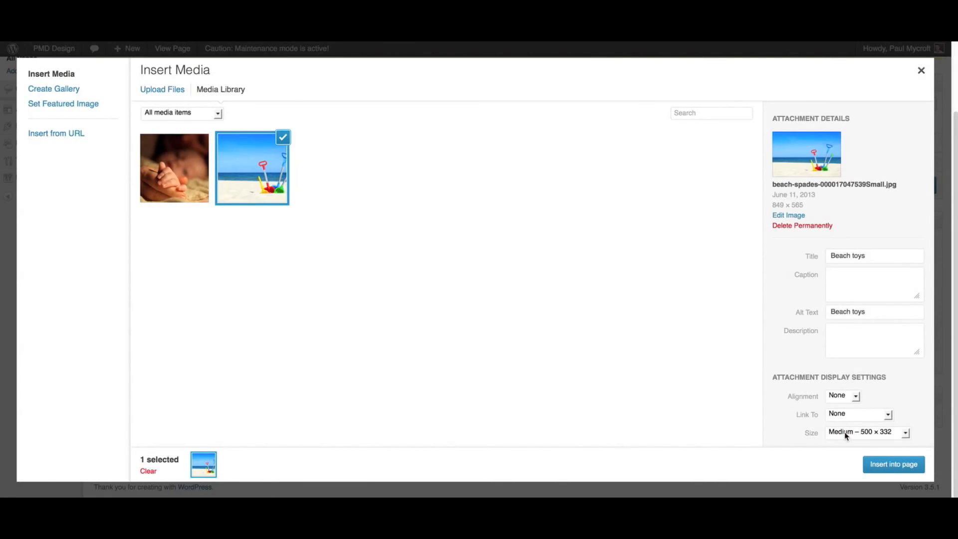
click(893, 464)
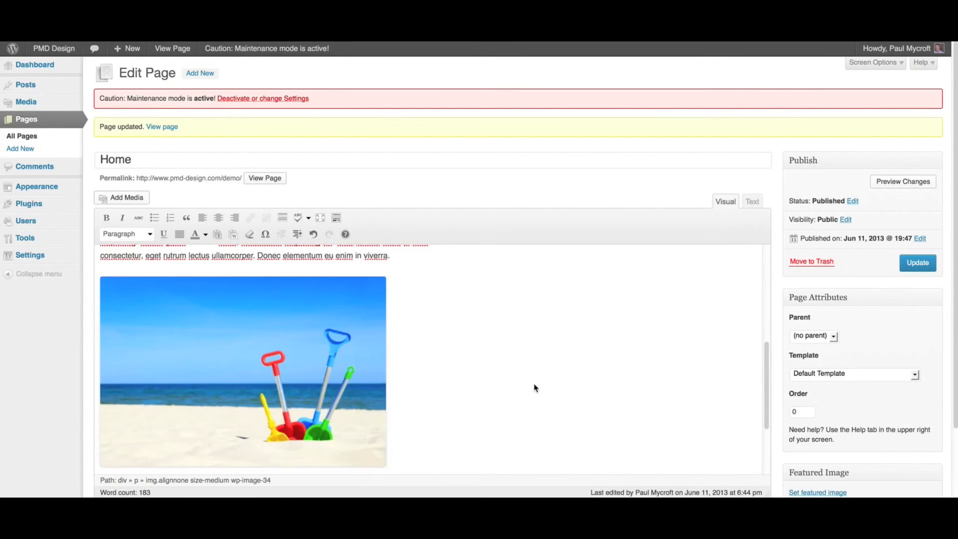
Insert the Beach toys image again at Thumbnail size (150 × 150) on a new line after the last paragraph
scroll(533, 388, down, 4)
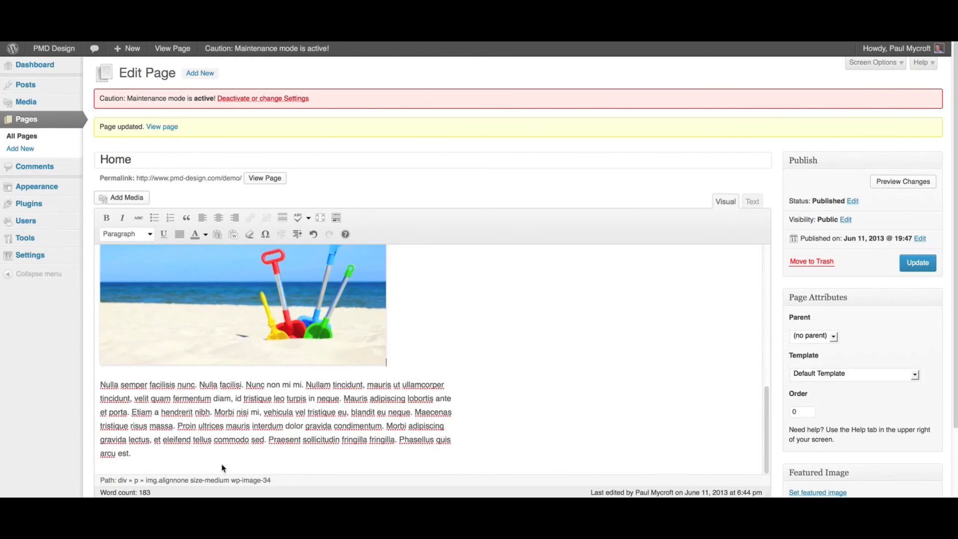
click(169, 465)
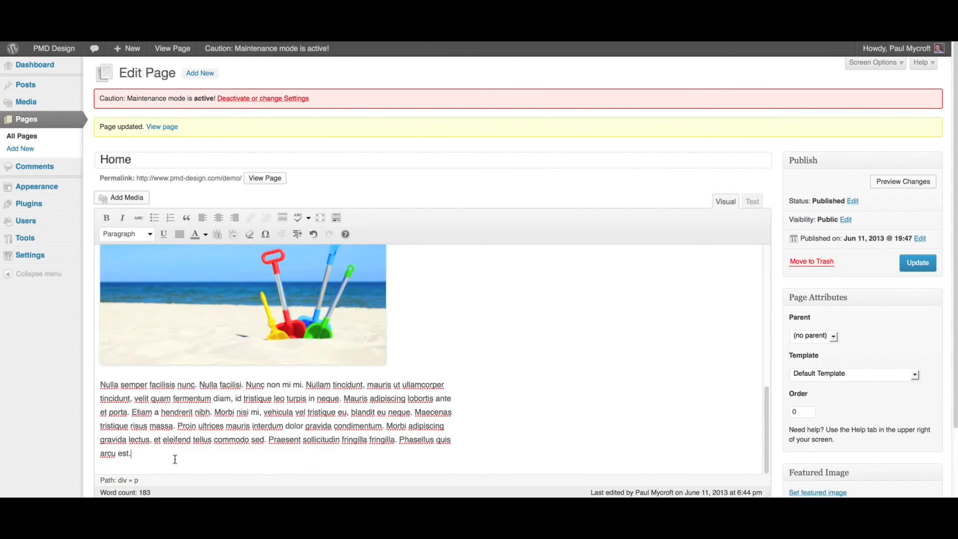
key(Return)
click(127, 198)
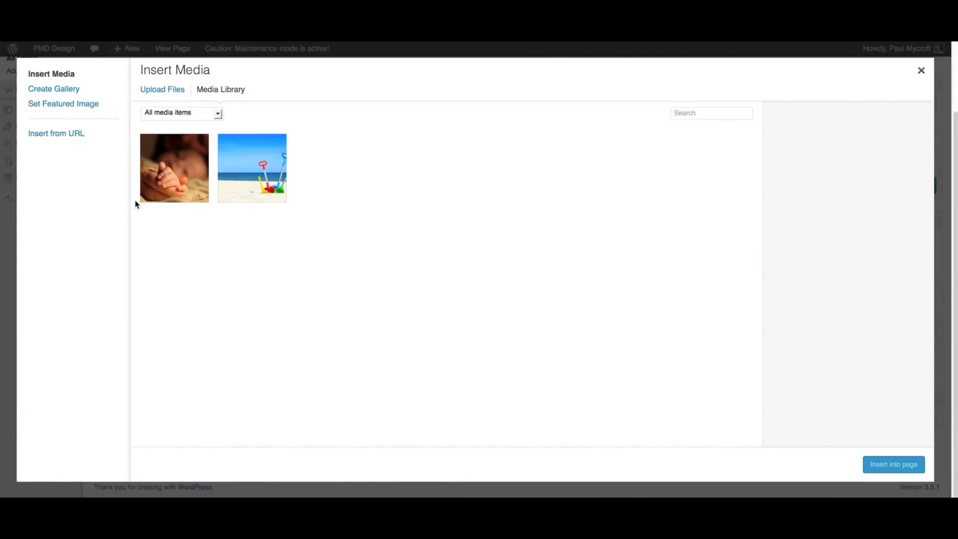
click(245, 190)
click(852, 433)
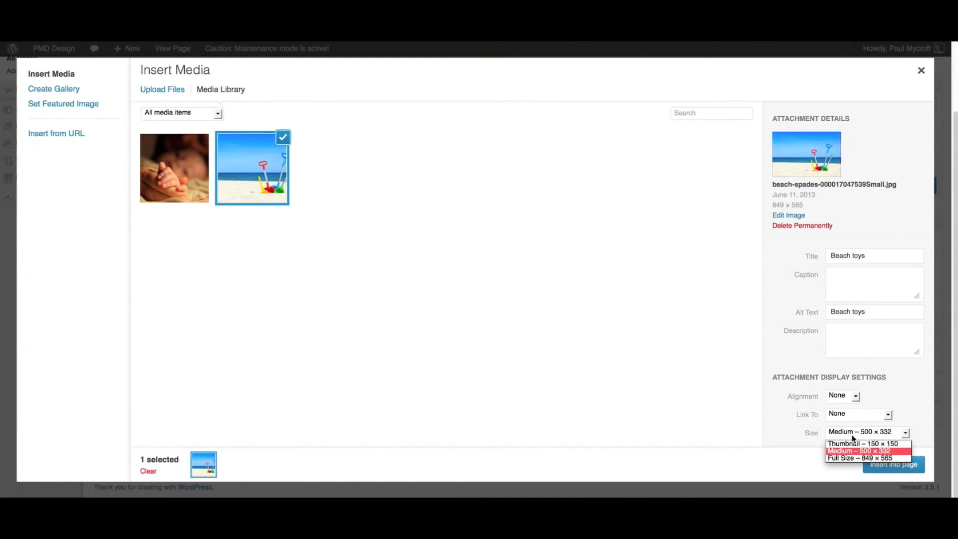
click(854, 444)
click(886, 464)
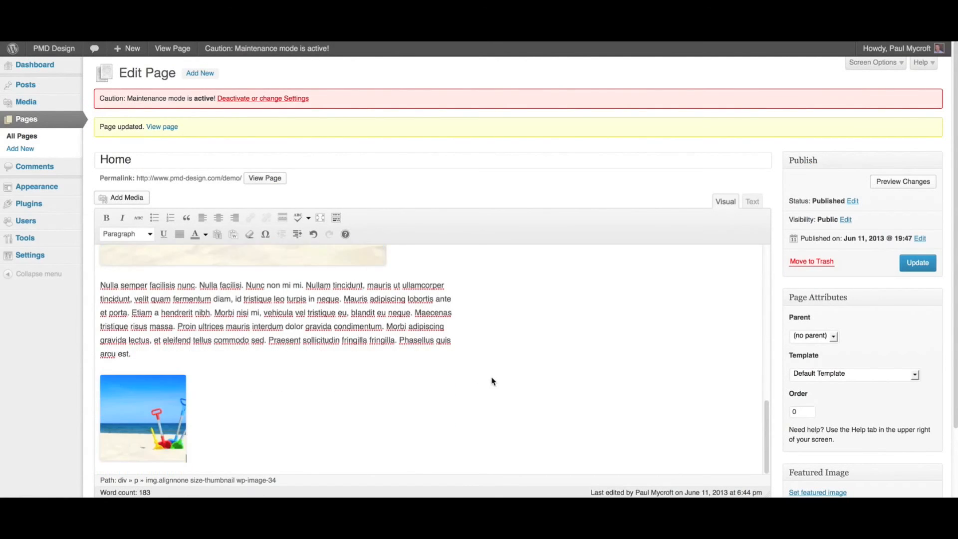
Update the Home page and view it on the live site to check both beach toys images
scroll(491, 381, up, 10)
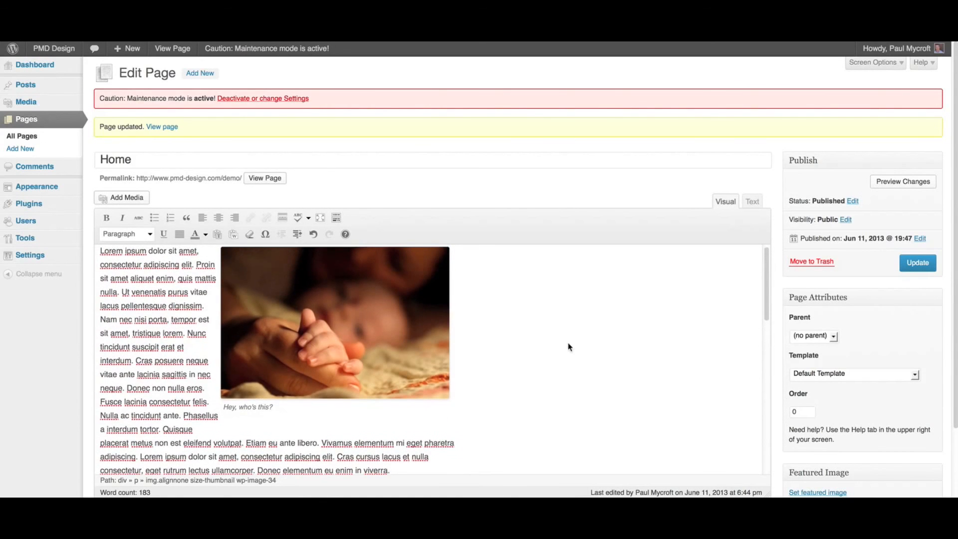
click(917, 262)
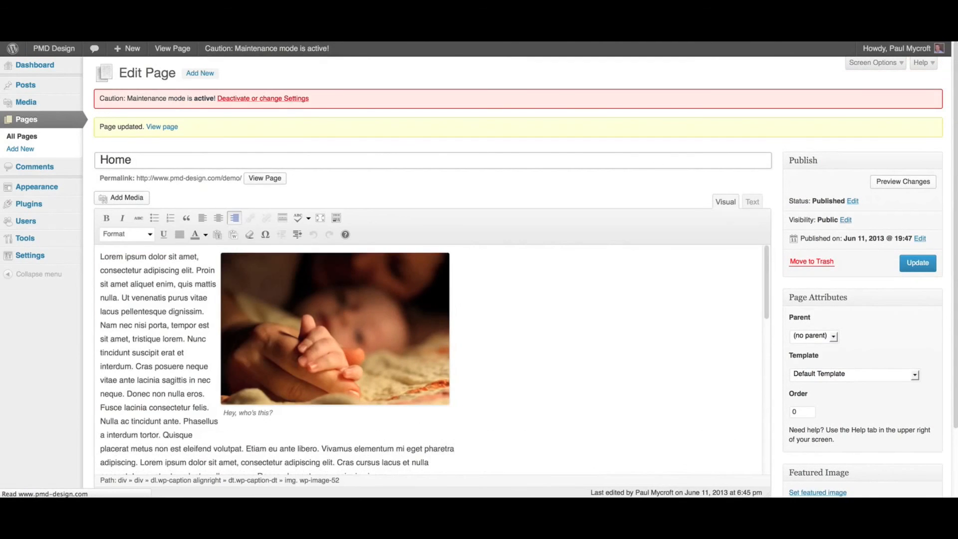
click(172, 49)
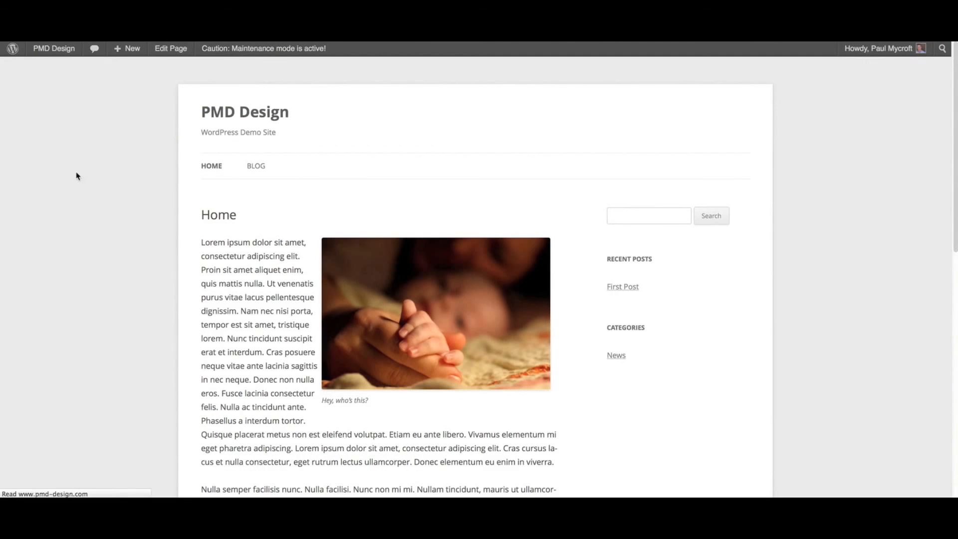
scroll(56, 222, down, 1)
scroll(55, 227, down, 10)
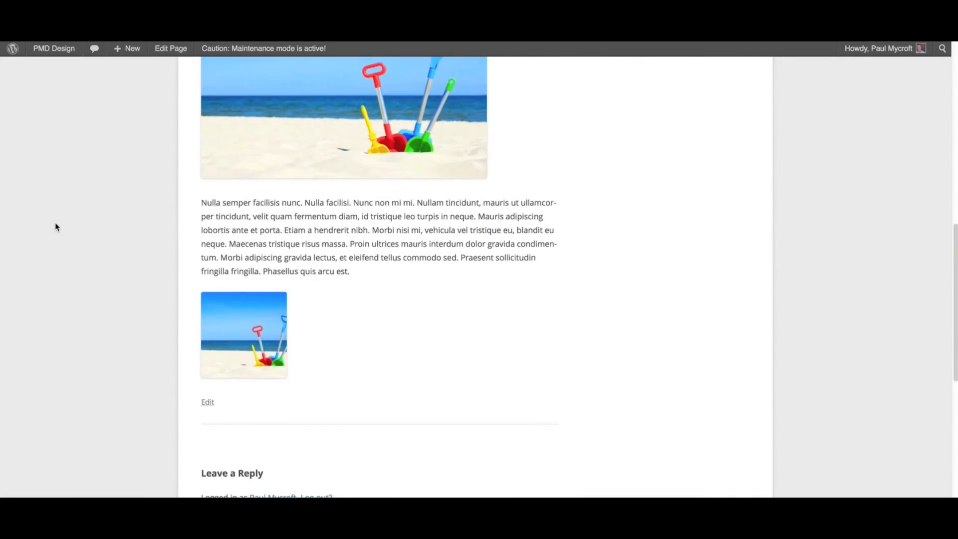
scroll(55, 227, up, 12)
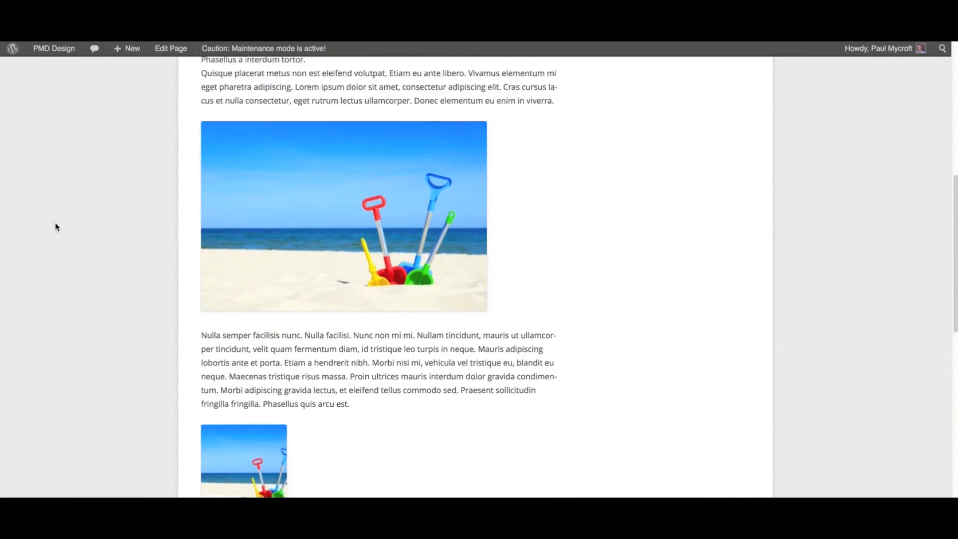